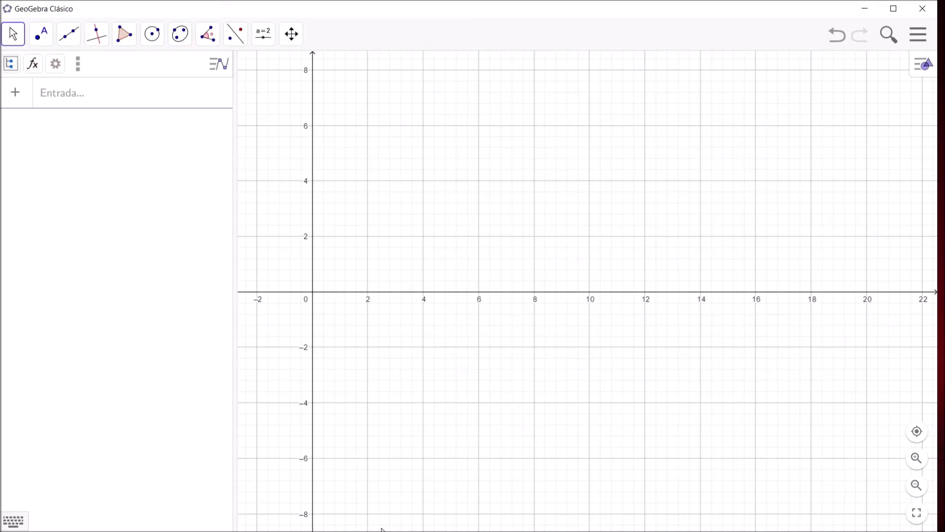
View the general sine function formula in the image Captura.PNG in Fotos and minimize it to return to GeoGebra
{"action": "key", "text": "super"}
{"action": "left_click", "coordinate": [437, 521]}
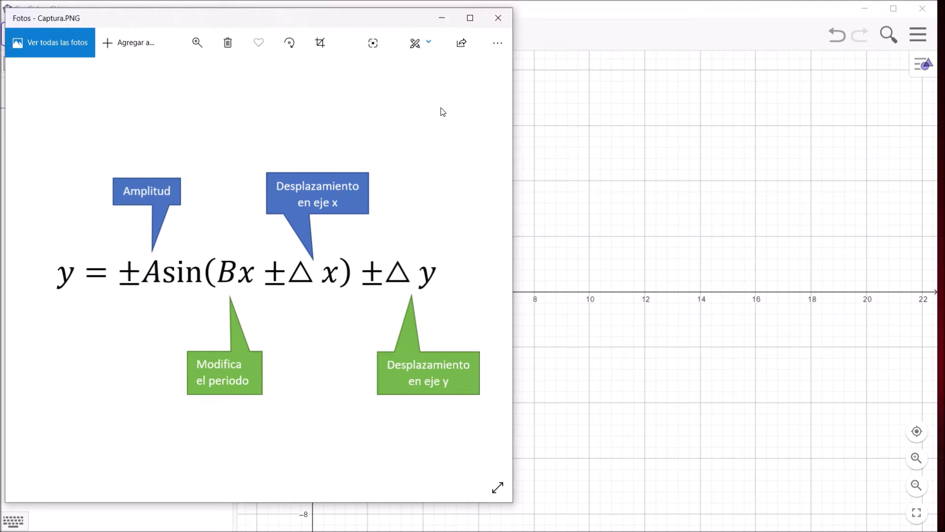
{"action": "left_click", "coordinate": [442, 19]}
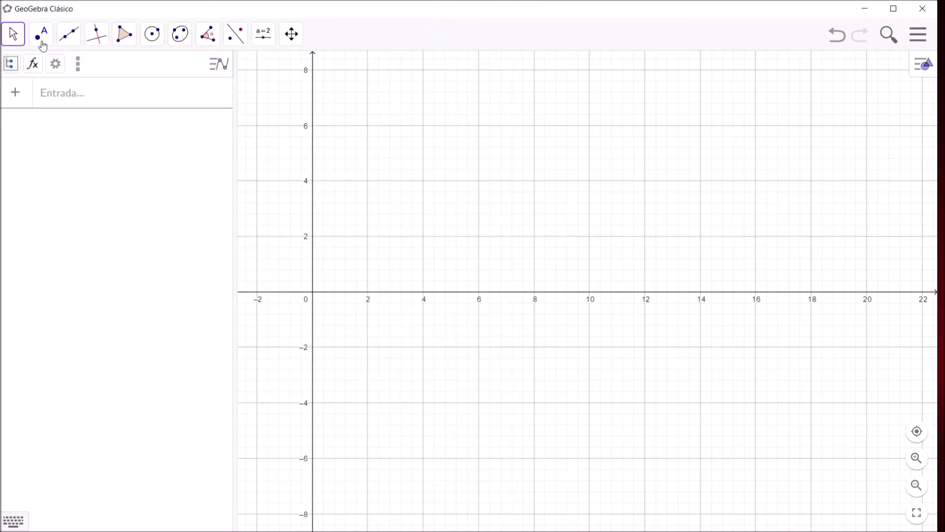
Place a number slider in the upper part of the graphics view and name it A
{"action": "left_click", "coordinate": [261, 48]}
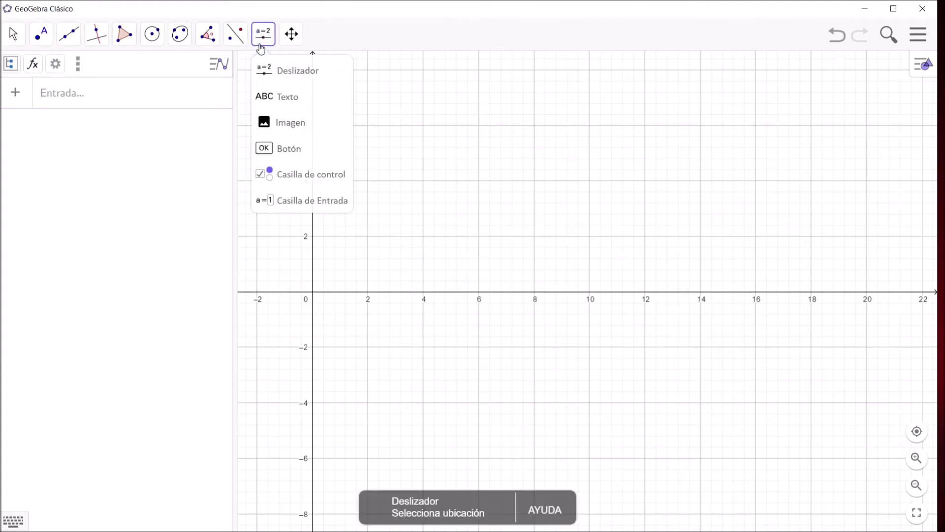
{"action": "left_click", "coordinate": [279, 73]}
{"action": "left_click", "coordinate": [470, 112]}
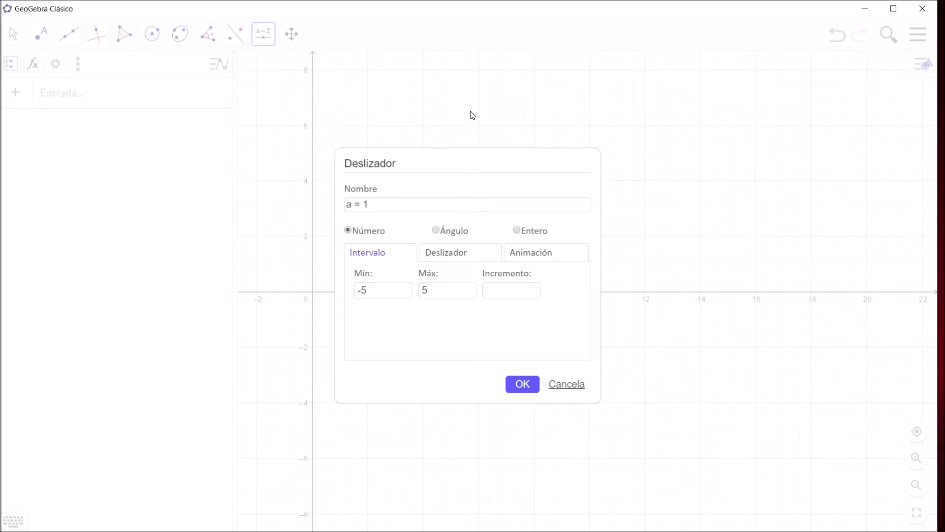
{"action": "left_click", "coordinate": [351, 205]}
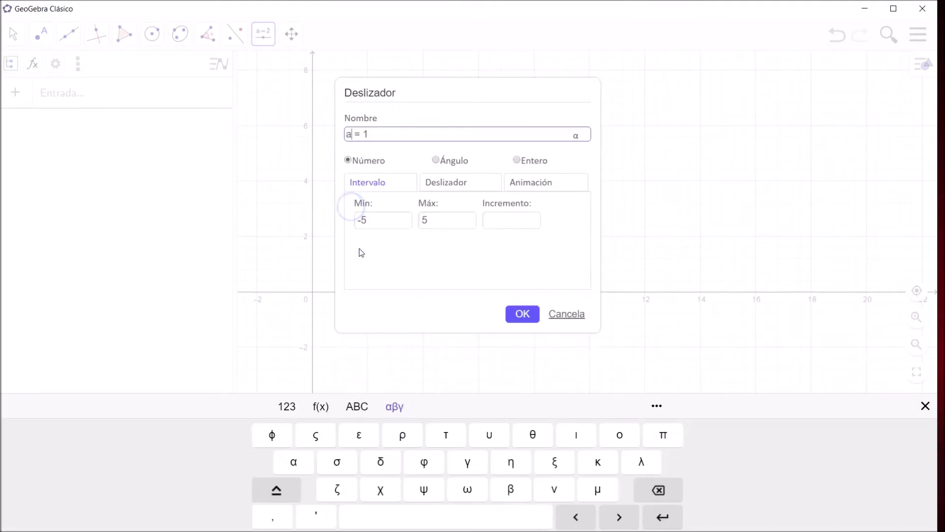
{"action": "key", "text": "BackSpace"}
{"action": "type", "text": "A"}
Set slider A's minimum to 0.25, maximum to 4 and increment to 0.25, and create it
{"action": "left_click", "coordinate": [391, 220]}
{"action": "key", "text": "BackSpace"}
{"action": "key", "text": "BackSpace"}
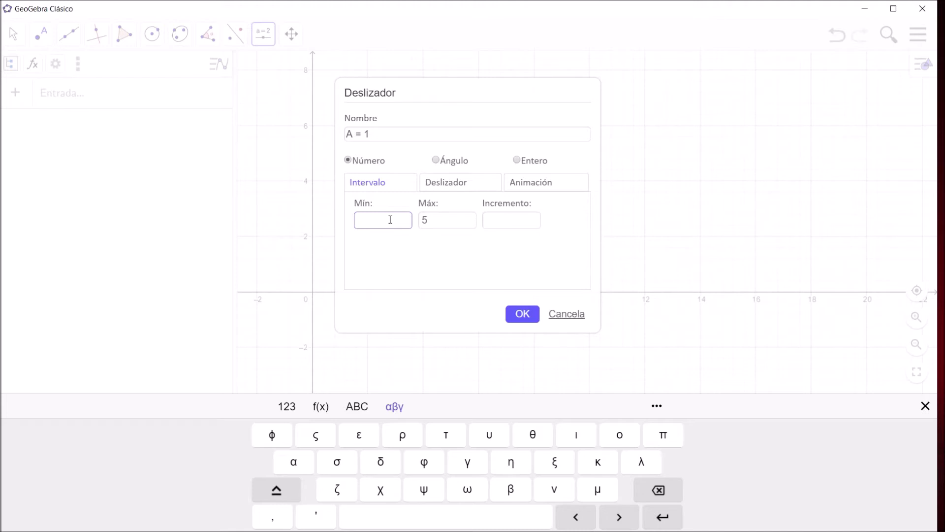
{"action": "type", "text": "0.25"}
{"action": "left_click", "coordinate": [458, 219]}
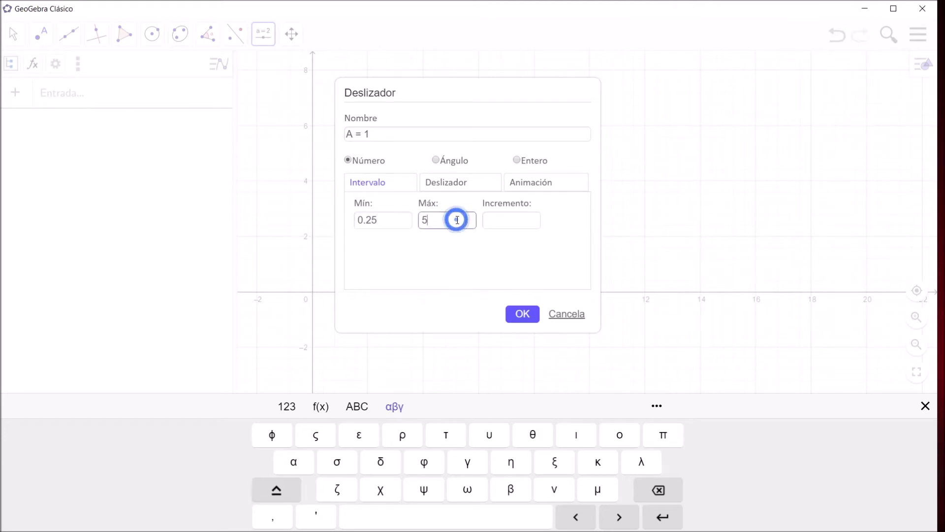
{"action": "key", "text": "BackSpace"}
{"action": "type", "text": "4"}
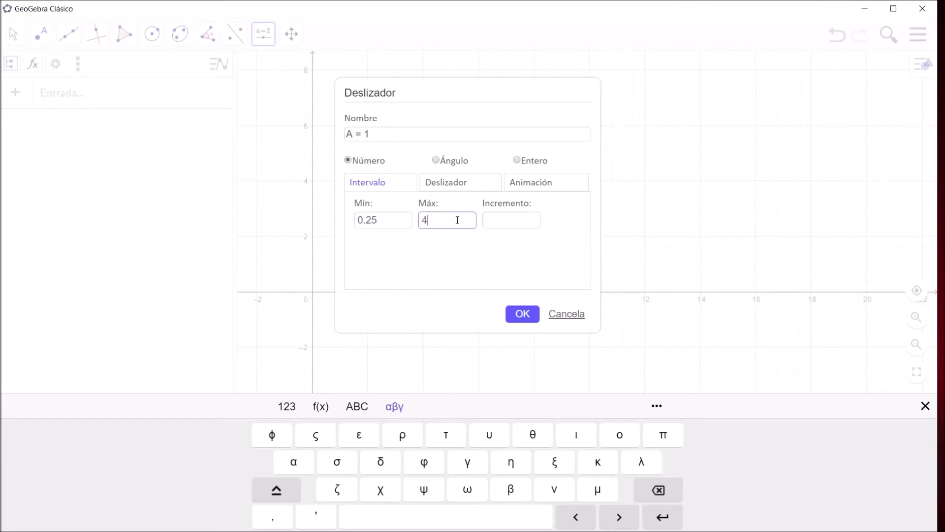
{"action": "left_click", "coordinate": [500, 220]}
{"action": "type", "text": "0.25"}
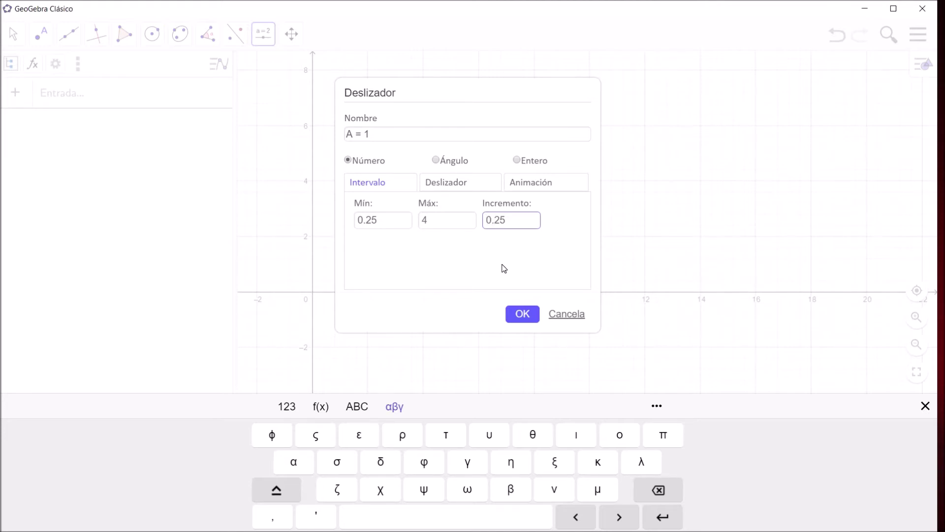
{"action": "left_click", "coordinate": [516, 320]}
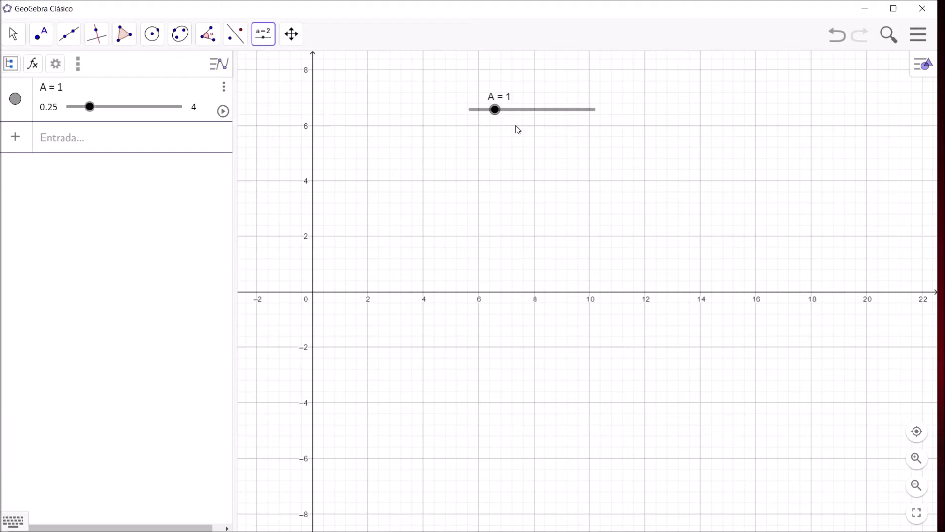
Test slider A by moving it to 0.5 and animating it with the speed reduced to 0.35×, stopping at A = 1
{"action": "mouse_move", "coordinate": [495, 118]}
{"action": "left_mouse_down"}
{"action": "mouse_move", "coordinate": [480, 115]}
{"action": "mouse_move", "coordinate": [560, 114]}
{"action": "mouse_move", "coordinate": [478, 111]}
{"action": "left_mouse_up"}
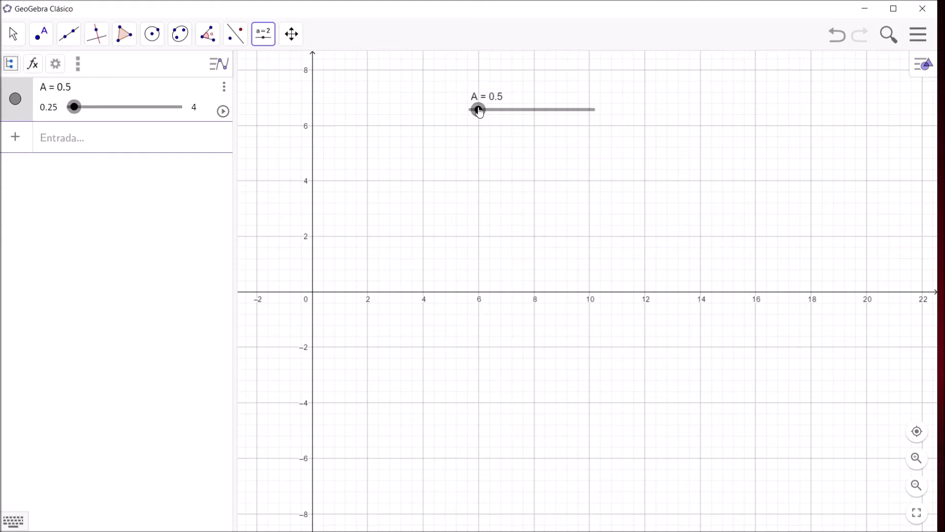
{"action": "left_click", "coordinate": [223, 111]}
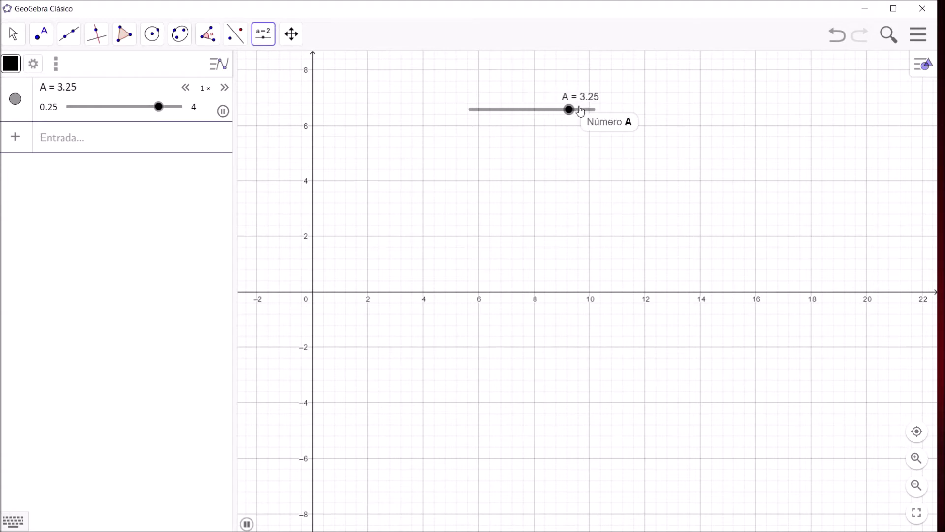
{"action": "left_click", "coordinate": [225, 88]}
{"action": "left_click", "coordinate": [186, 88]}
{"action": "left_click", "coordinate": [185, 88]}
{"action": "left_click", "coordinate": [186, 88]}
{"action": "left_click", "coordinate": [185, 88]}
{"action": "left_click", "coordinate": [186, 88]}
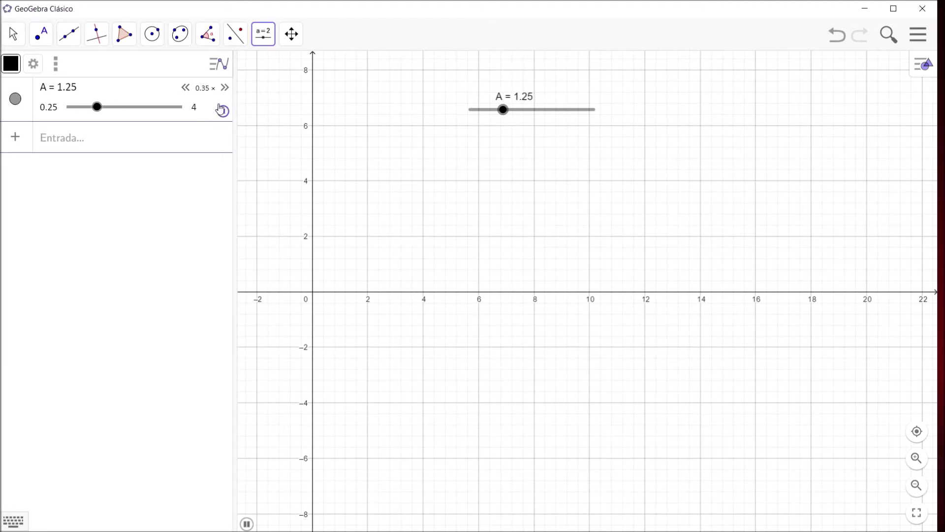
{"action": "left_click", "coordinate": [222, 111]}
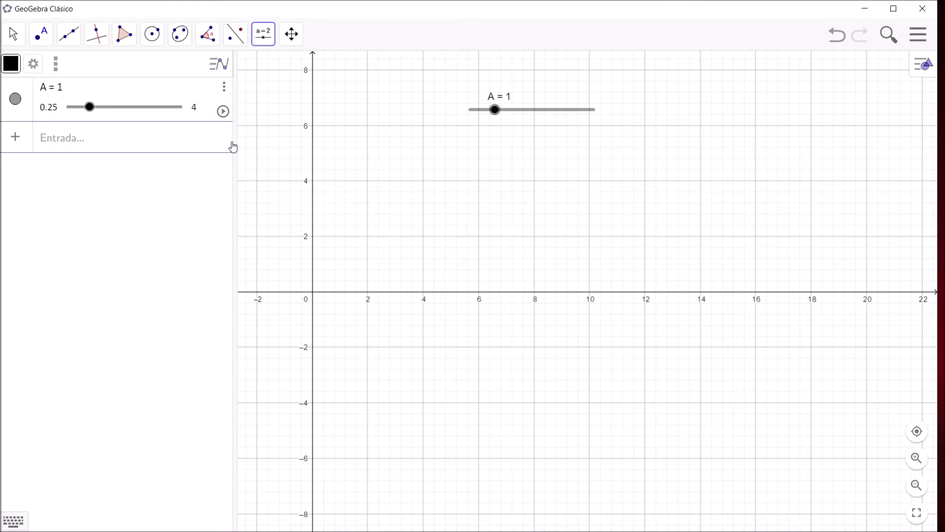
Place a second number slider in the graphics view and name it B
{"action": "left_click", "coordinate": [380, 133]}
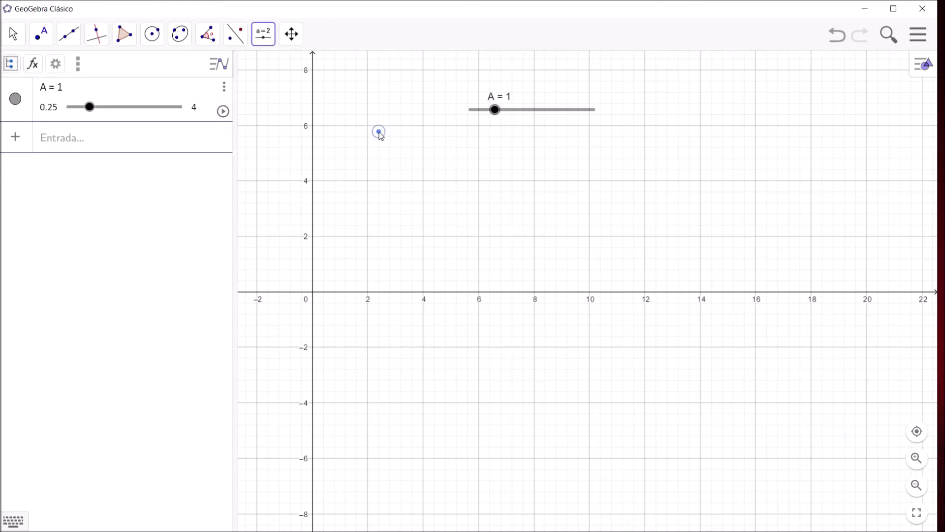
{"action": "left_click", "coordinate": [415, 210]}
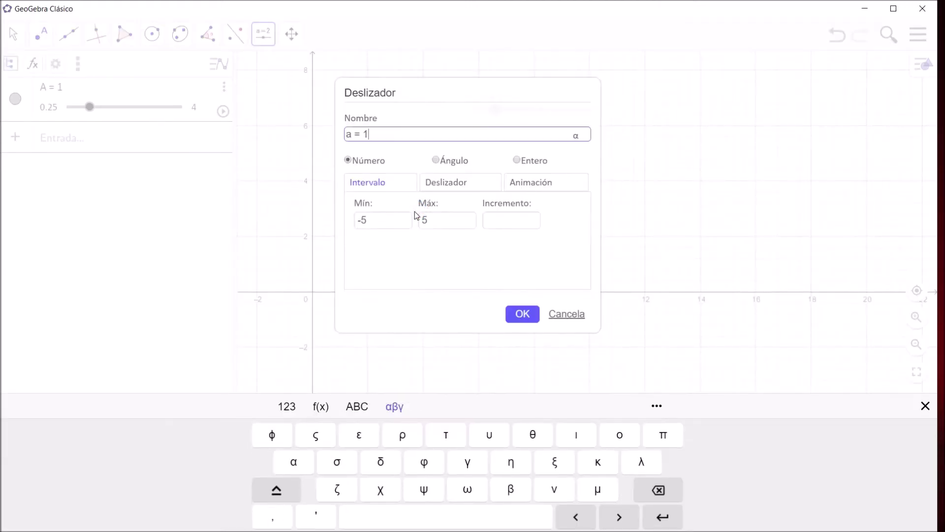
{"action": "key", "text": "Left"}
{"action": "key", "text": "Left"}
{"action": "key", "text": "Left"}
{"action": "key", "text": "BackSpace"}
{"action": "type", "text": "B"}
Set slider B's minimum to 0.25 and its maximum to 2
{"action": "left_click", "coordinate": [384, 219]}
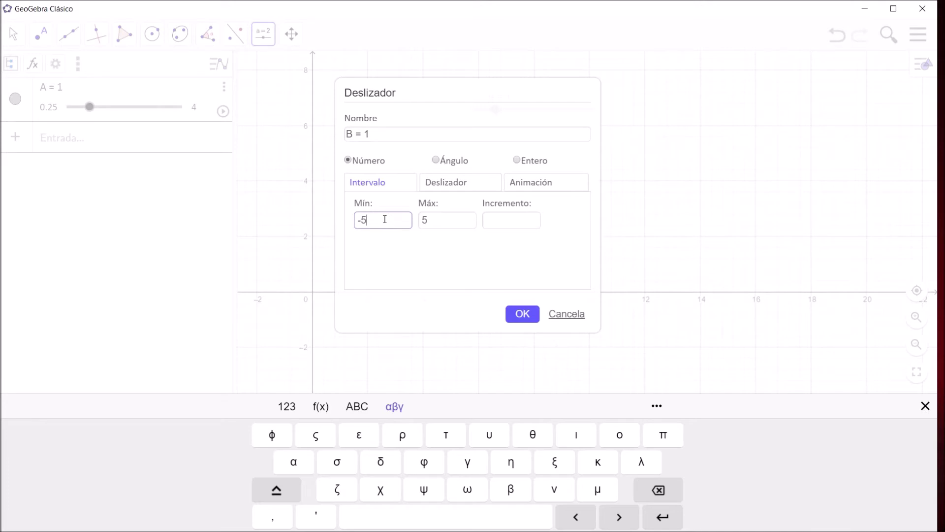
{"action": "key", "text": "BackSpace"}
{"action": "key", "text": "BackSpace"}
{"action": "type", "text": "0.24"}
{"action": "left_click", "coordinate": [456, 214]}
{"action": "key", "text": "BackSpace"}
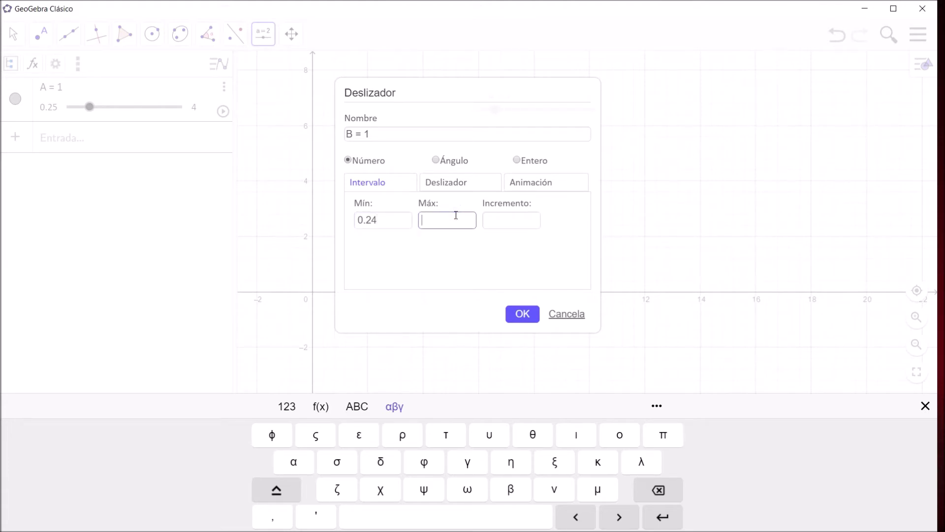
{"action": "type", "text": "2"}
{"action": "left_click", "coordinate": [504, 222]}
{"action": "left_click", "coordinate": [394, 219]}
{"action": "key", "text": "BackSpace"}
{"action": "type", "text": "5"}
Set slider B's increment to 0.25, create it and move it directly below slider A
{"action": "left_click", "coordinate": [496, 219]}
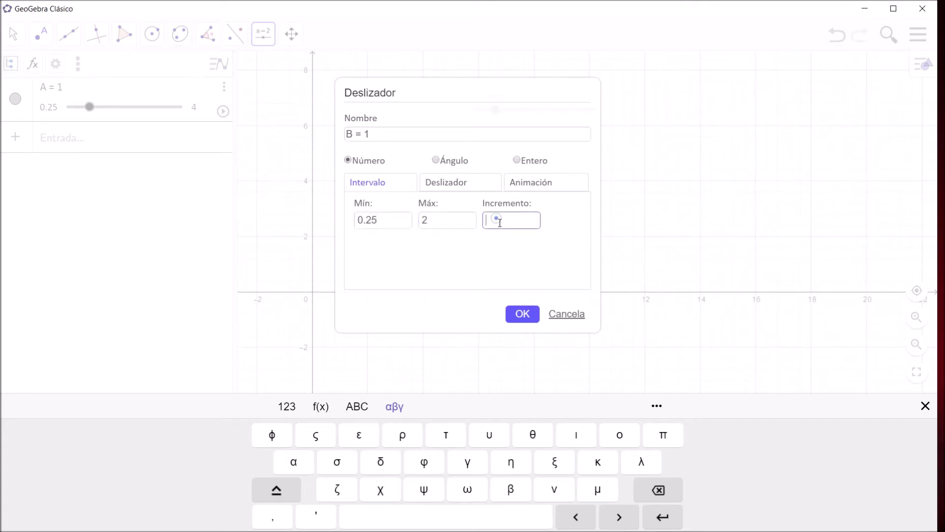
{"action": "type", "text": "0.25"}
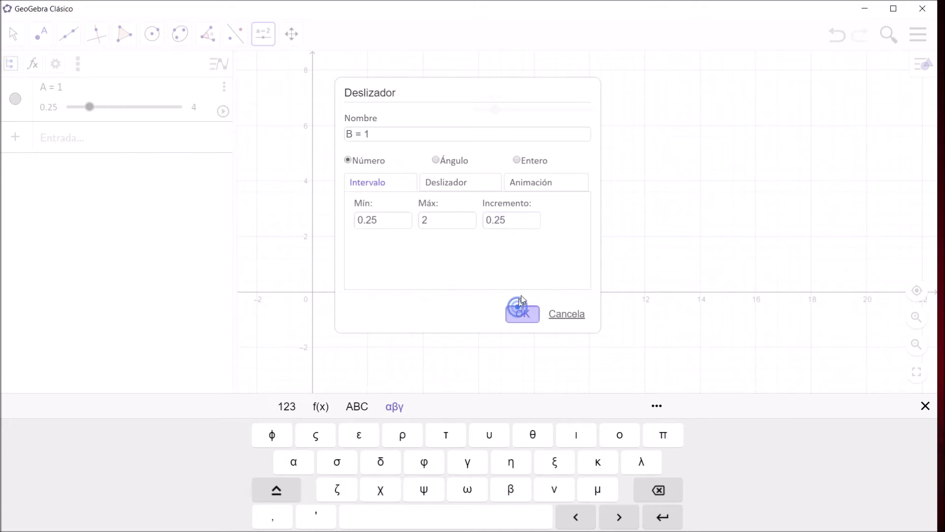
{"action": "left_click", "coordinate": [517, 313]}
{"action": "left_click_drag", "start_coordinate": [475, 131], "coordinate": [566, 133]}
Place a third slider below slider B and set its type to Ángulo
{"action": "left_click", "coordinate": [267, 39]}
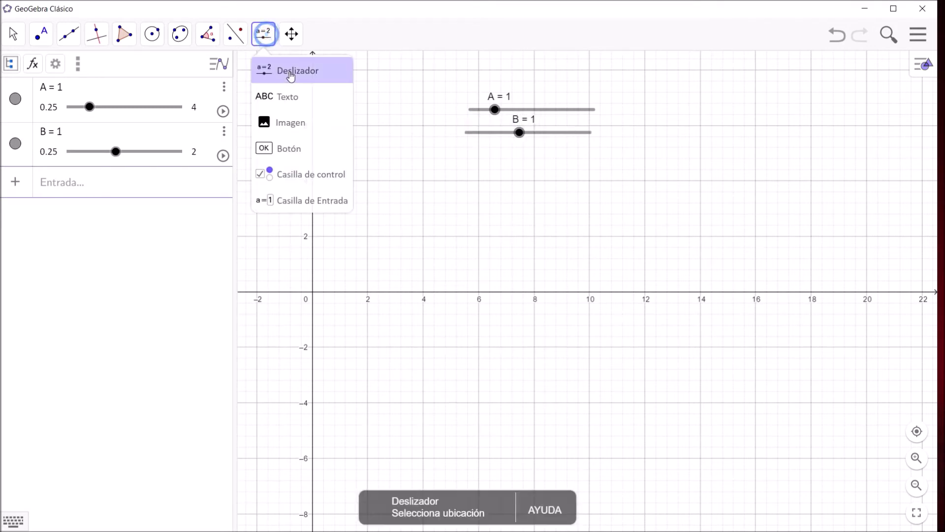
{"action": "left_click", "coordinate": [305, 75]}
{"action": "left_click", "coordinate": [520, 179]}
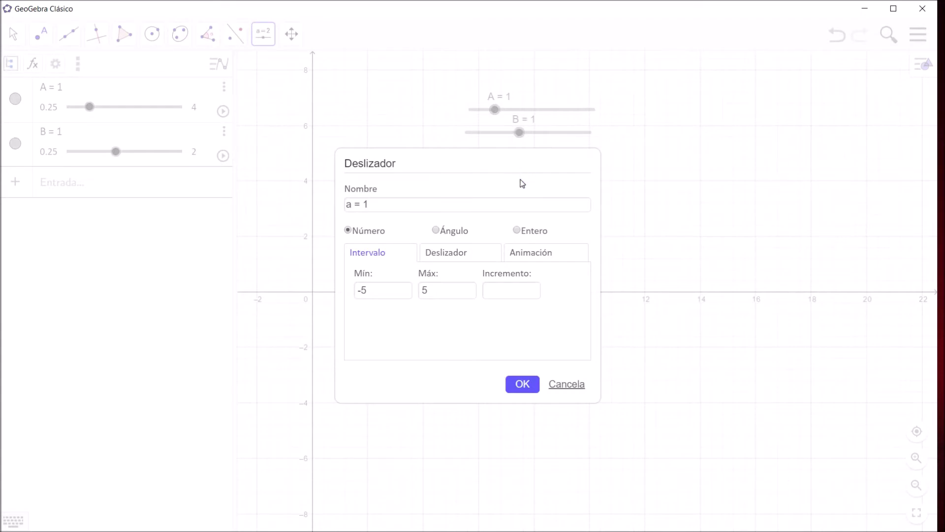
{"action": "left_click", "coordinate": [452, 200]}
{"action": "left_click", "coordinate": [352, 134]}
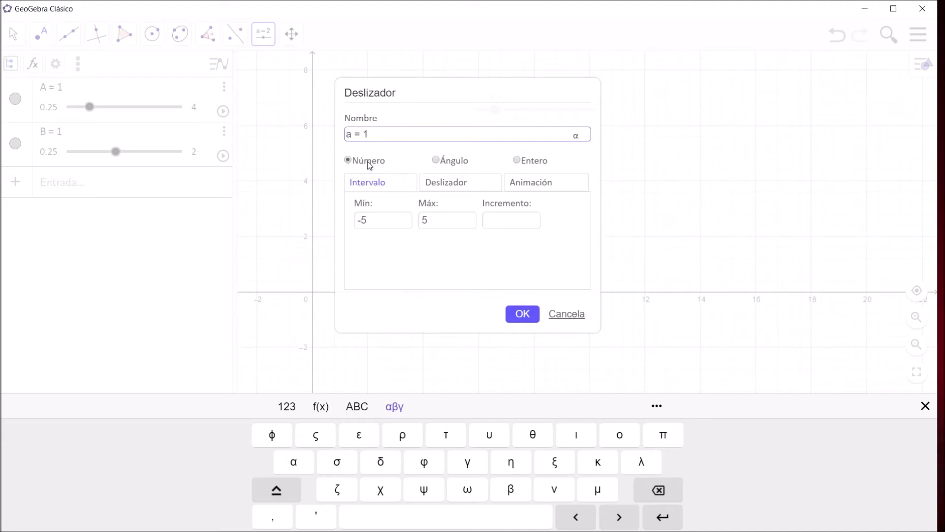
{"action": "left_click", "coordinate": [435, 161]}
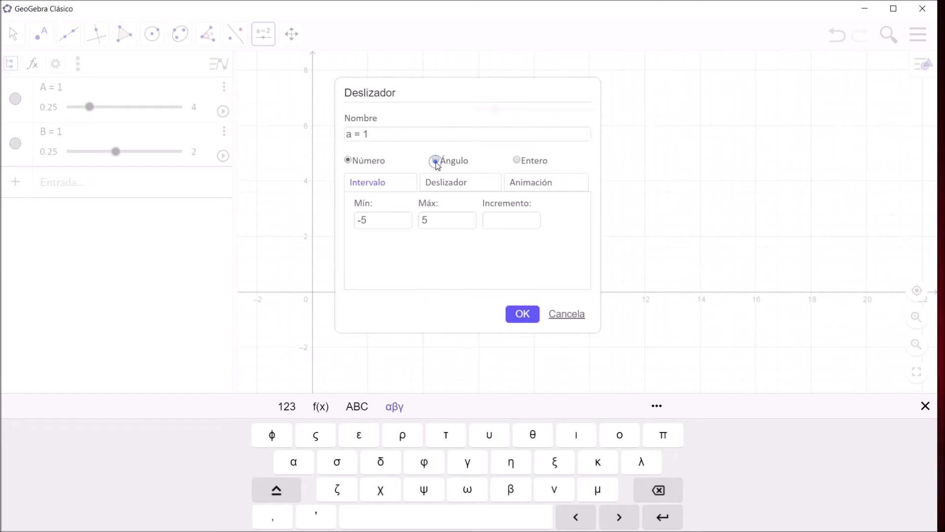
Set the angle slider's minimum to -π/4
{"action": "left_click", "coordinate": [400, 223]}
{"action": "left_click", "coordinate": [456, 223]}
{"action": "left_click", "coordinate": [372, 221]}
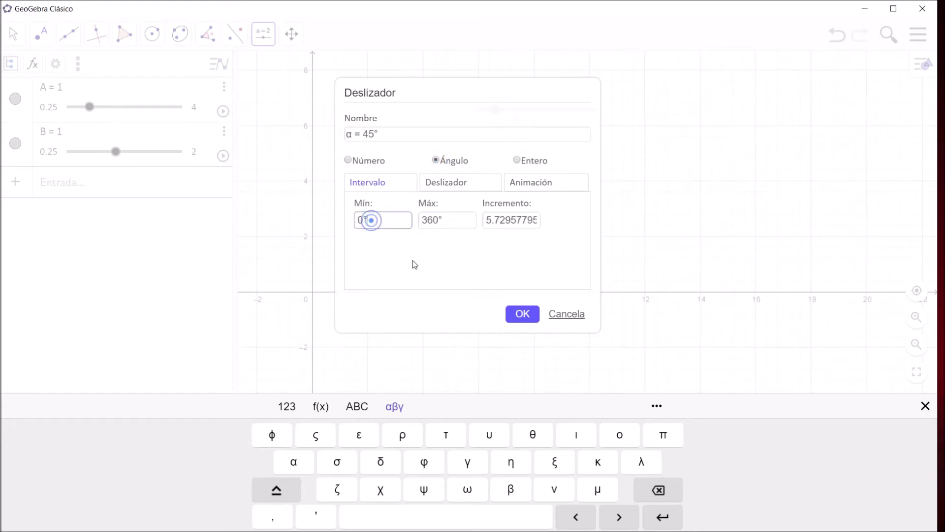
{"action": "key", "text": "BackSpace"}
{"action": "key", "text": "BackSpace"}
{"action": "left_click", "coordinate": [663, 435]}
{"action": "key", "text": "BackSpace"}
{"action": "type", "text": "-"}
{"action": "left_click", "coordinate": [663, 435]}
{"action": "type", "text": "/4"}
Set the angle slider's maximum to π/4
{"action": "left_click", "coordinate": [438, 220]}
{"action": "double_click", "coordinate": [445, 220]}
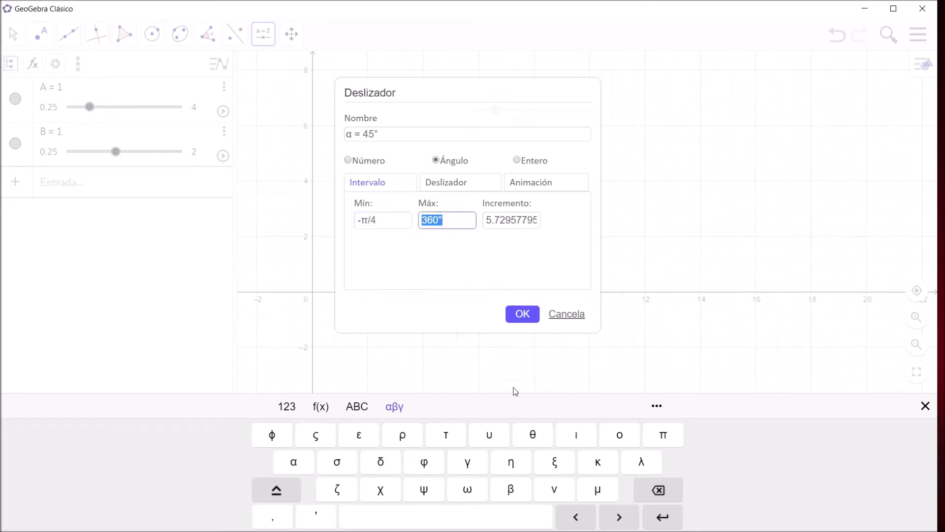
{"action": "left_click", "coordinate": [663, 435]}
{"action": "key", "text": "Delete"}
{"action": "key", "text": "Delete"}
{"action": "key", "text": "Delete"}
{"action": "key", "text": "Delete"}
{"action": "type", "text": "/4"}
Set the angle slider's increment to π/8
{"action": "left_click_drag", "start_coordinate": [489, 220], "coordinate": [549, 220]}
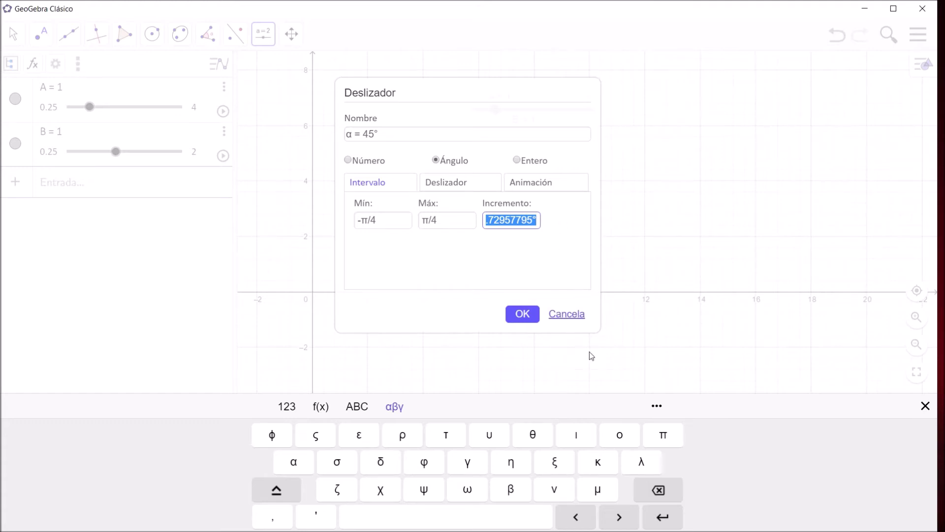
{"action": "left_click", "coordinate": [660, 431]}
{"action": "key", "text": "Delete"}
{"action": "key", "text": "Delete"}
{"action": "key", "text": "Delete"}
{"action": "key", "text": "Delete"}
{"action": "key", "text": "Delete"}
{"action": "key", "text": "Delete"}
{"action": "key", "text": "Delete"}
{"action": "key", "text": "Delete"}
{"action": "key", "text": "Delete"}
{"action": "key", "text": "Delete"}
{"action": "key", "text": "Delete"}
{"action": "type", "text": "/8"}
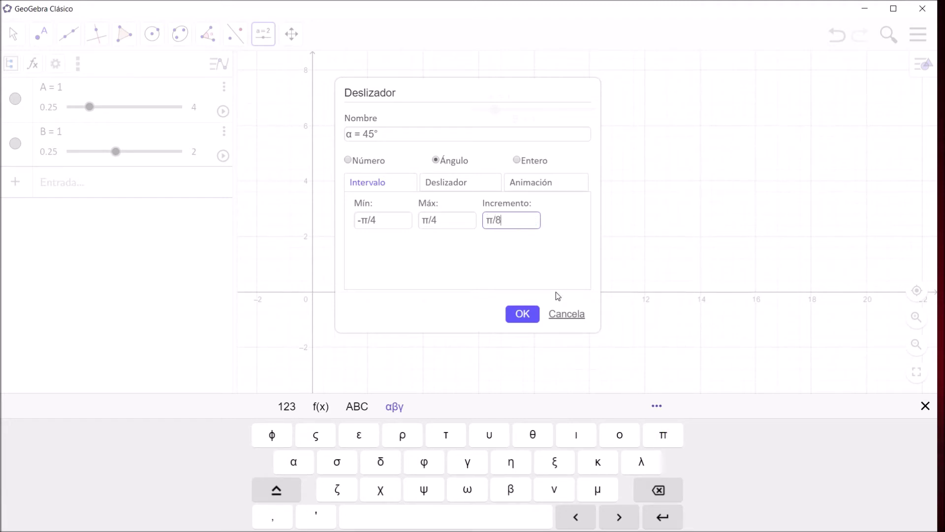
Name the angle slider Δx, keeping its 45° starting value, and create it
{"action": "left_click", "coordinate": [353, 134]}
{"action": "key", "text": "BackSpace"}
{"action": "key", "text": "BackSpace"}
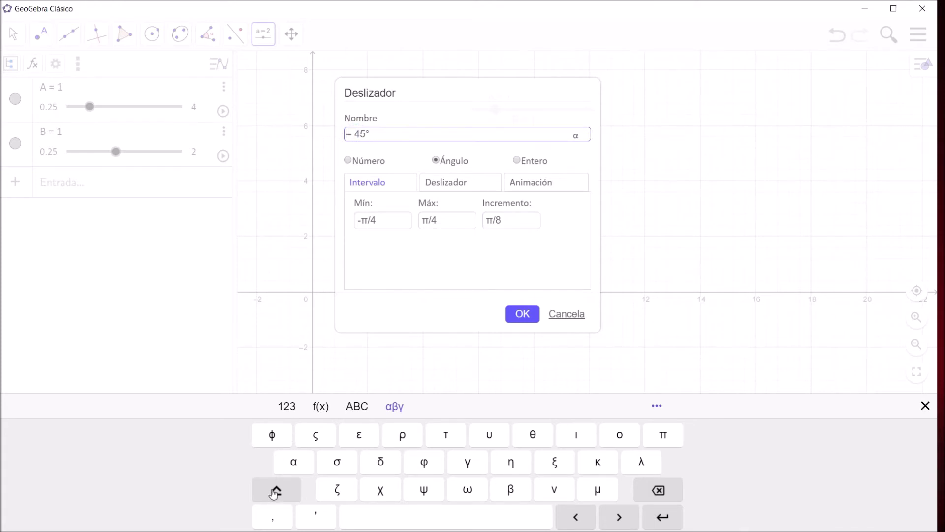
{"action": "left_click", "coordinate": [275, 490]}
{"action": "left_click", "coordinate": [381, 461]}
{"action": "type", "text": "x"}
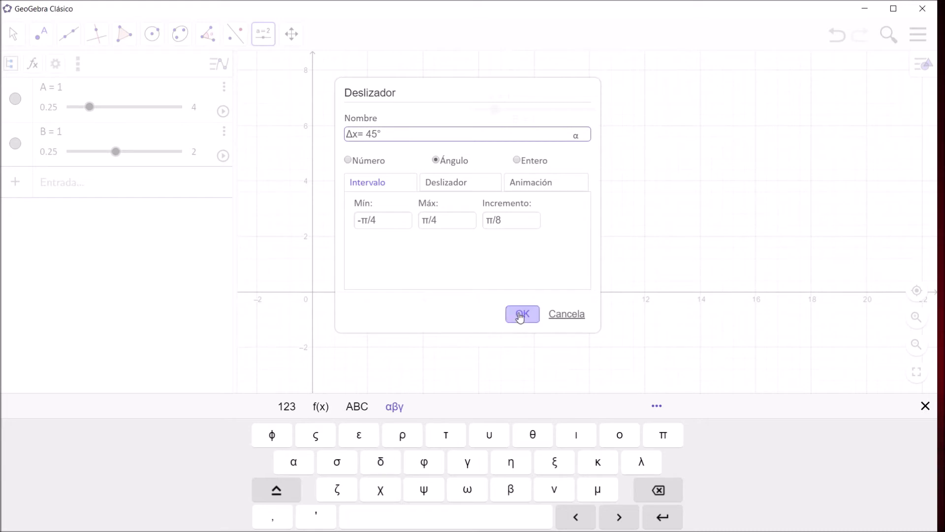
{"action": "left_click", "coordinate": [522, 314]}
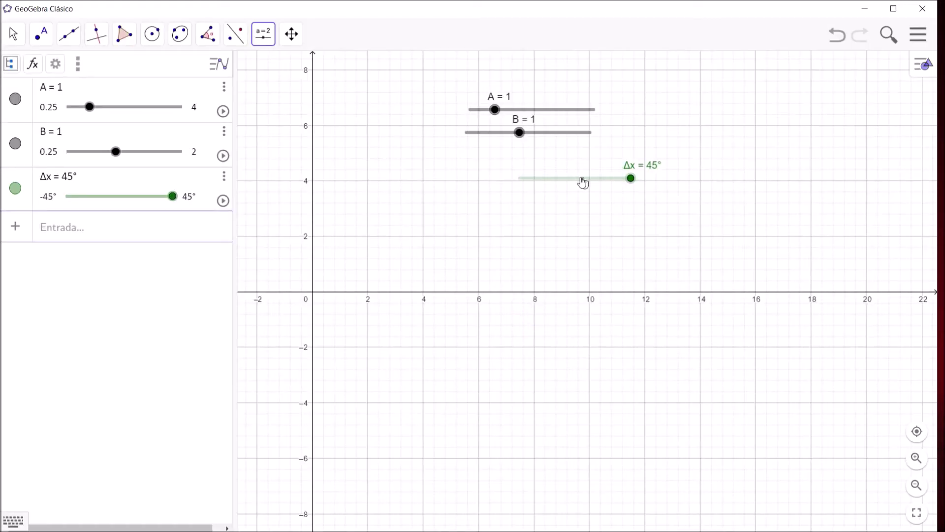
Move slider Δx into line below slider B and set its value to -22.5°
{"action": "mouse_move", "coordinate": [584, 183]}
{"action": "left_mouse_down"}
{"action": "mouse_move", "coordinate": [519, 173]}
{"action": "mouse_move", "coordinate": [545, 170]}
{"action": "mouse_move", "coordinate": [480, 175]}
{"action": "mouse_move", "coordinate": [588, 171]}
{"action": "left_mouse_up"}
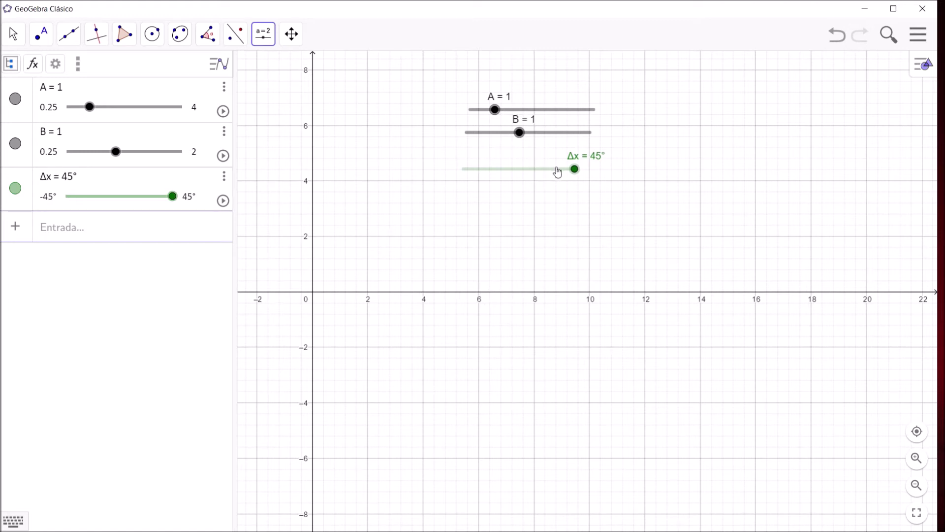
{"action": "left_click_drag", "start_coordinate": [573, 169], "coordinate": [486, 179]}
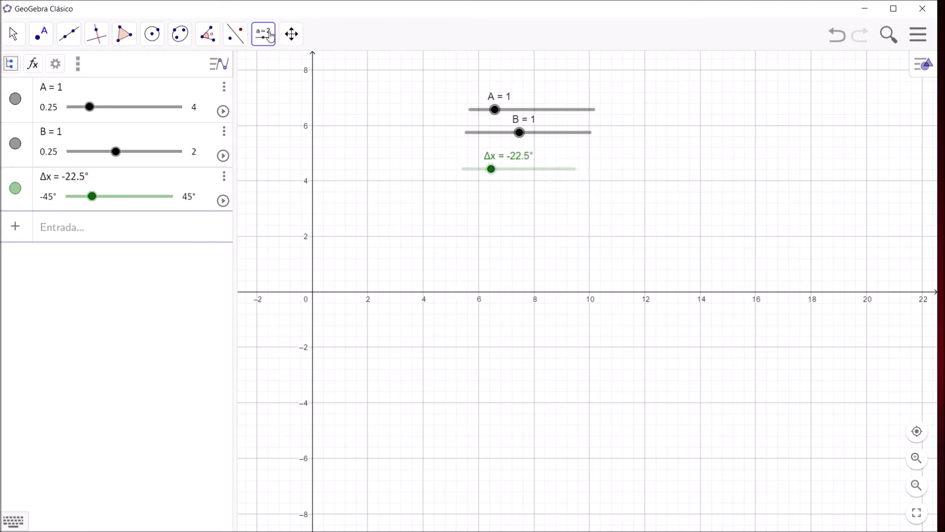
Place a fourth slider below slider Δx and name it Δy
{"action": "left_click", "coordinate": [459, 211]}
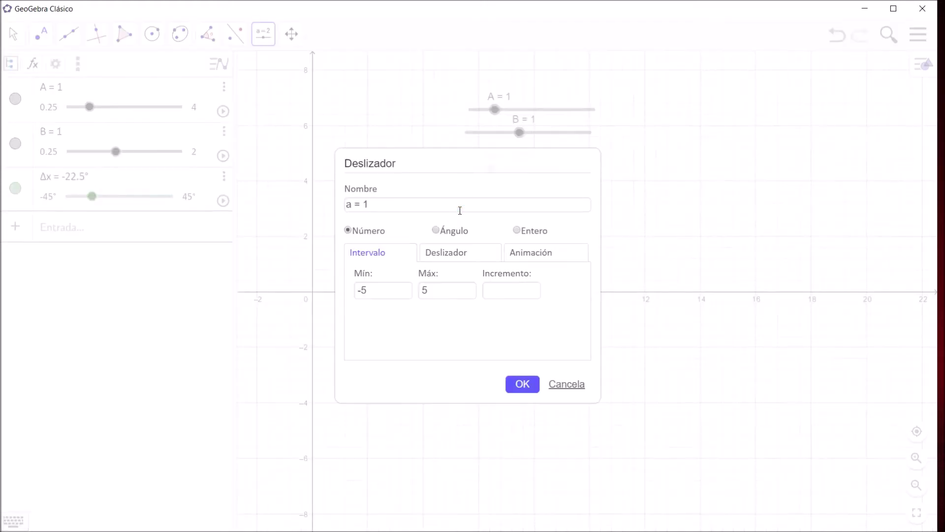
{"action": "left_click", "coordinate": [353, 204]}
{"action": "key", "text": "BackSpace"}
{"action": "left_click", "coordinate": [274, 489]}
{"action": "left_click", "coordinate": [381, 461]}
{"action": "type", "text": "y"}
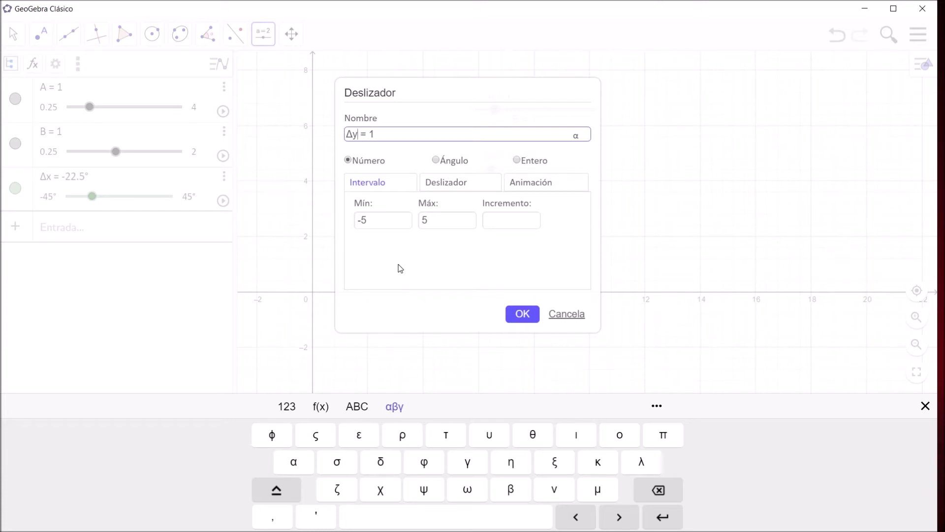
Give slider Δy a minimum of -2, a maximum of 2 and an increment of 0.5
{"action": "left_click", "coordinate": [383, 220]}
{"action": "key", "text": "BackSpace"}
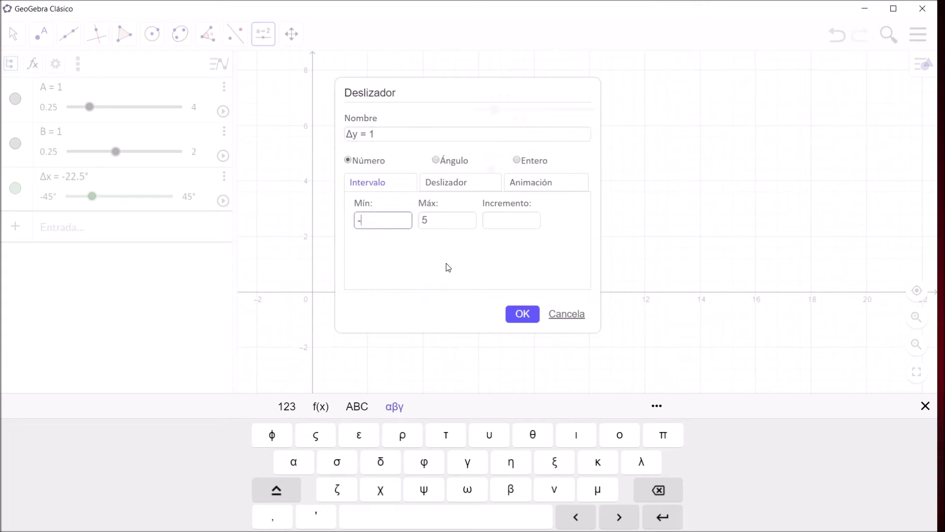
{"action": "type", "text": "2"}
{"action": "left_click", "coordinate": [443, 220]}
{"action": "key", "text": "BackSpace"}
{"action": "type", "text": "2"}
{"action": "left_click", "coordinate": [512, 217]}
{"action": "type", "text": "0.5"}
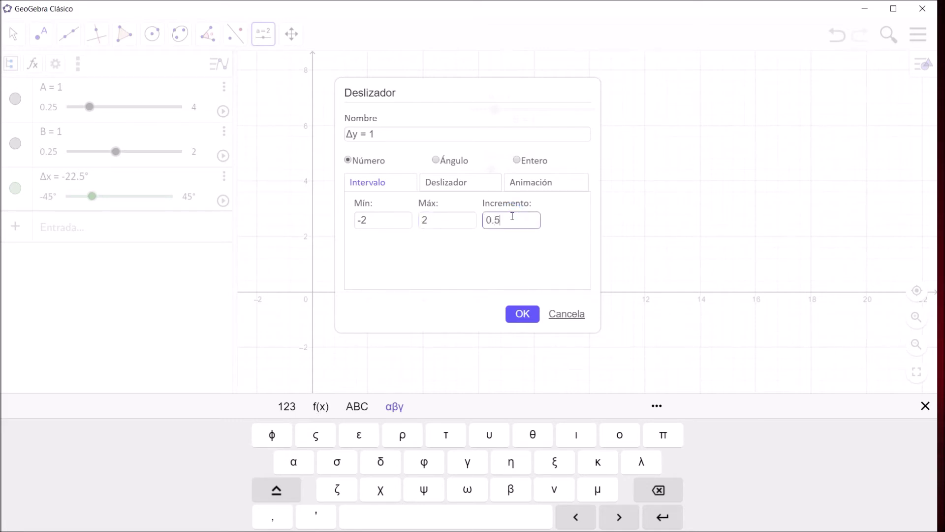
Create slider Δy and move sliders Δx and Δy closer together in line below slider B
{"action": "left_click", "coordinate": [516, 315]}
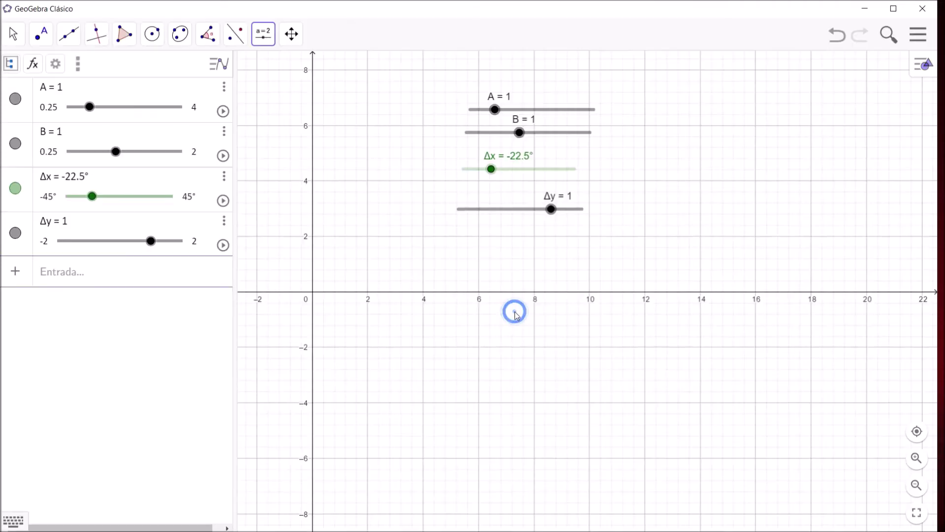
{"action": "left_click", "coordinate": [518, 211]}
{"action": "left_click_drag", "start_coordinate": [522, 210], "coordinate": [525, 168]}
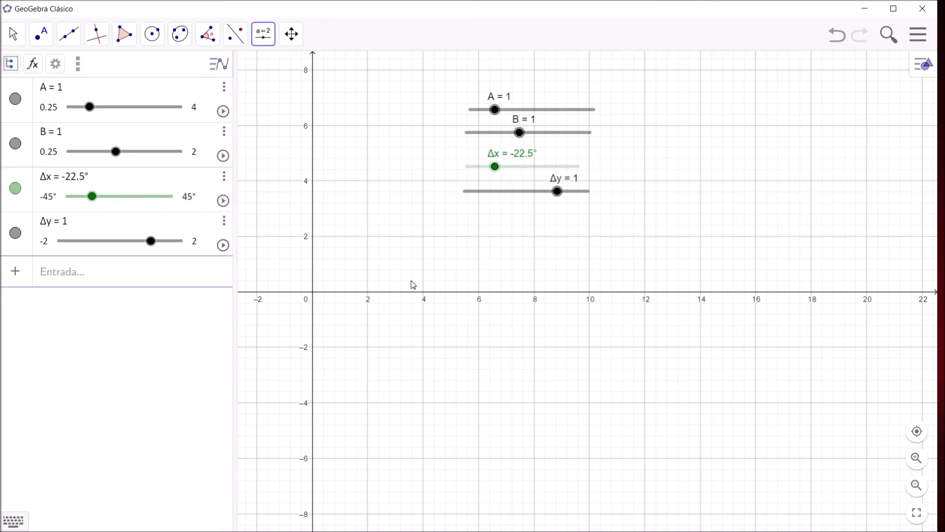
Enter the equation y = A·sin(B·x) as a new algebra expression, using the capital slider names
{"action": "left_click", "coordinate": [118, 276]}
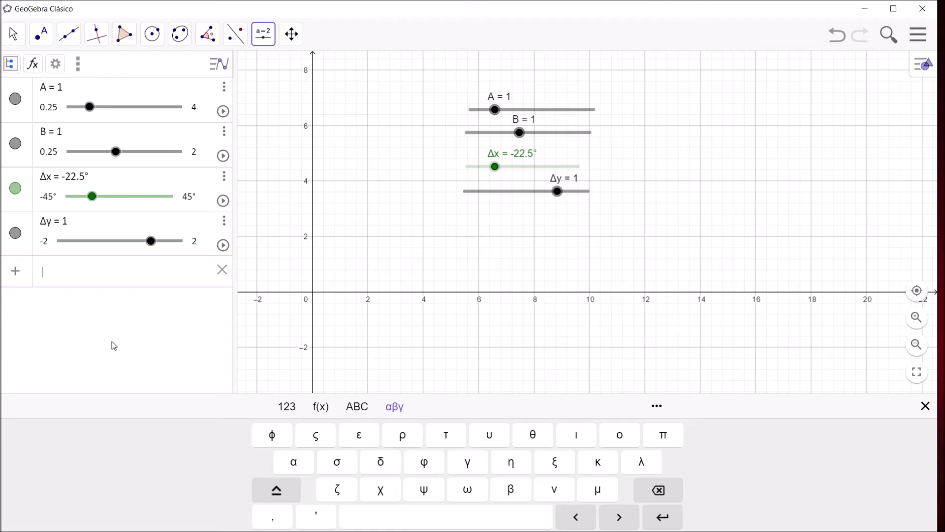
{"action": "type", "text": "y="}
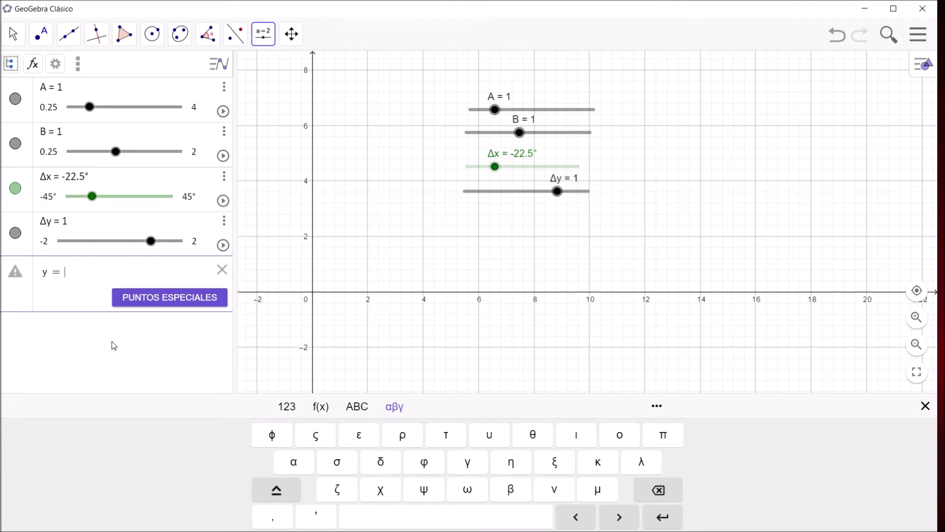
{"action": "type", "text": "A"}
{"action": "type", "text": "*sin"}
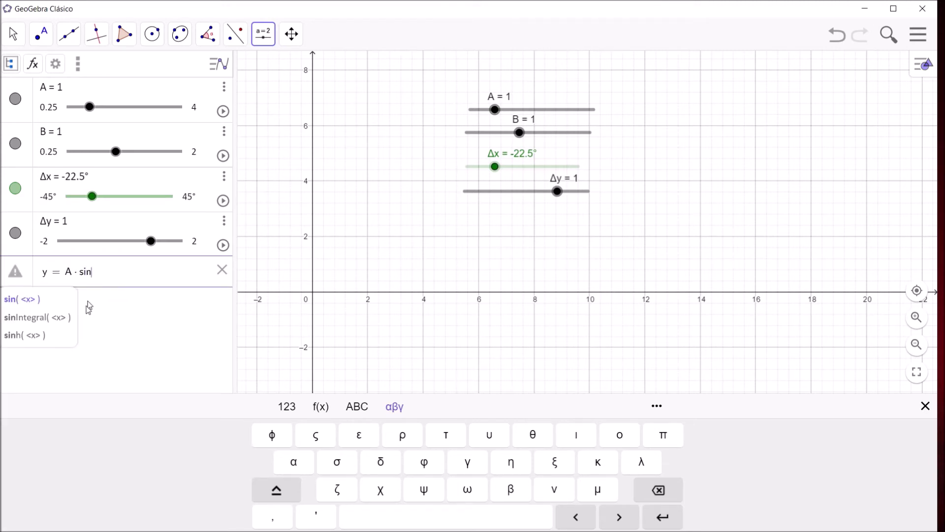
{"action": "left_click", "coordinate": [38, 300]}
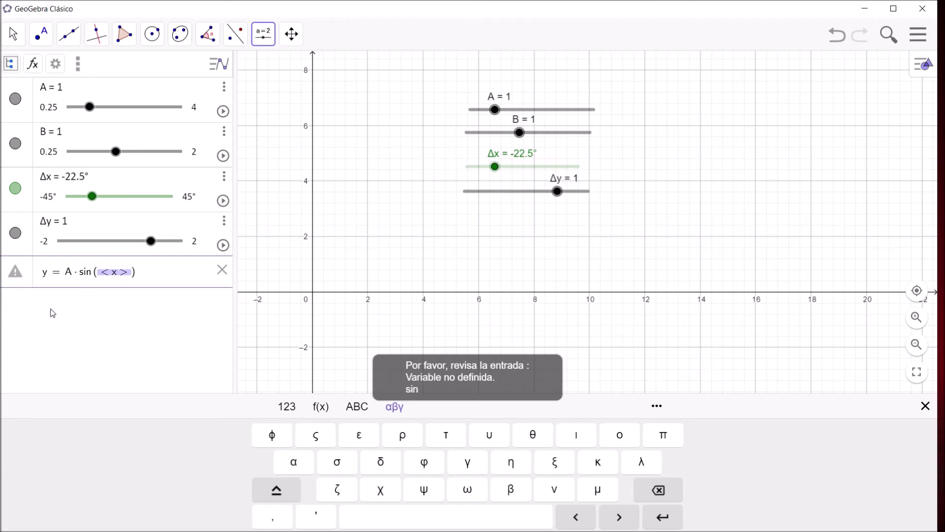
{"action": "type", "text": "b"}
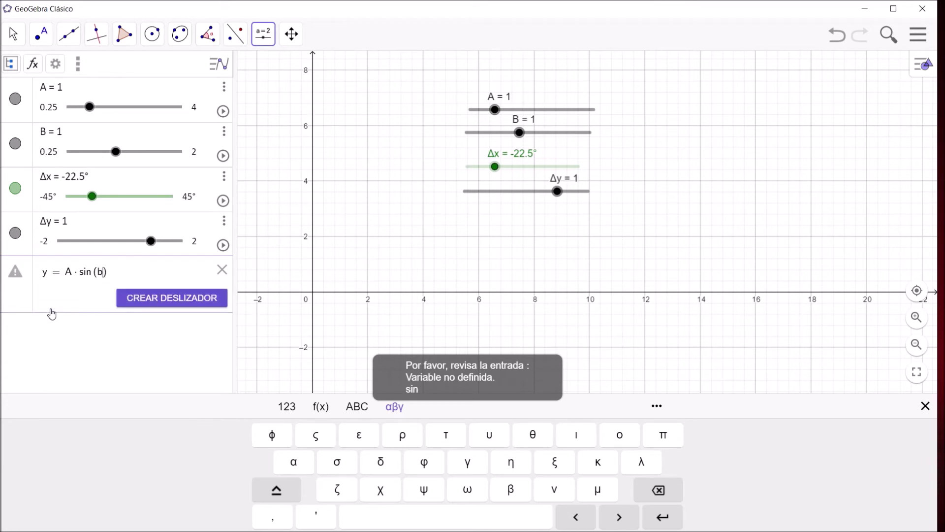
{"action": "key", "text": "BackSpace"}
{"action": "type", "text": "B"}
{"action": "type", "text": "*"}
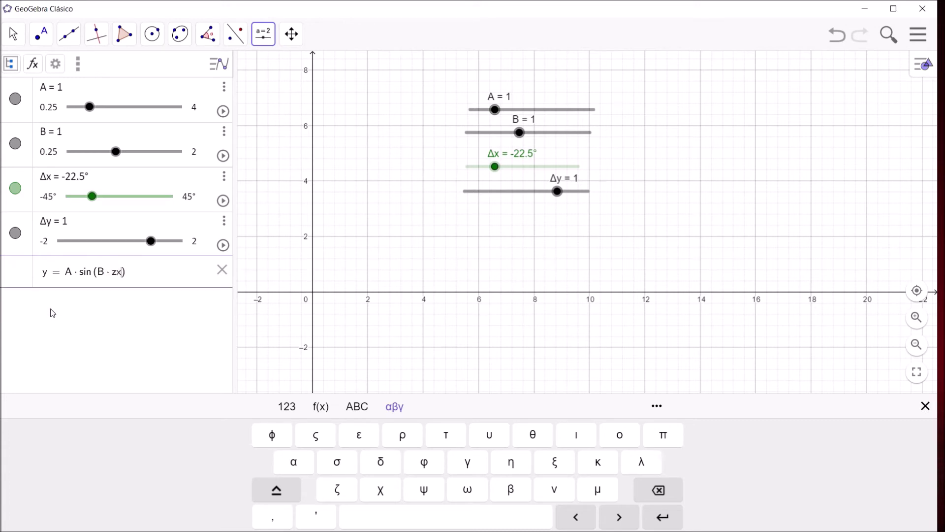
{"action": "type", "text": "x"}
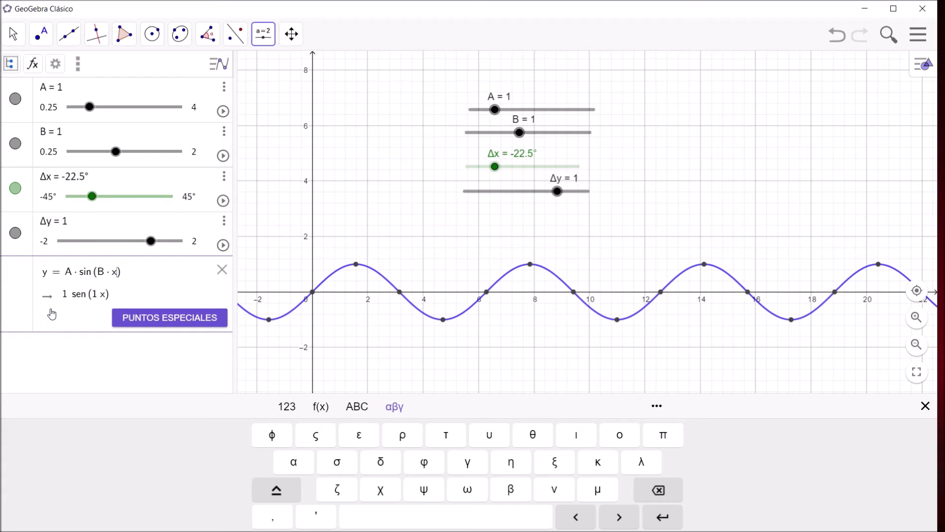
Add + Δx inside the sine's argument after B·x
{"action": "type", "text": "+"}
{"action": "left_click", "coordinate": [282, 488]}
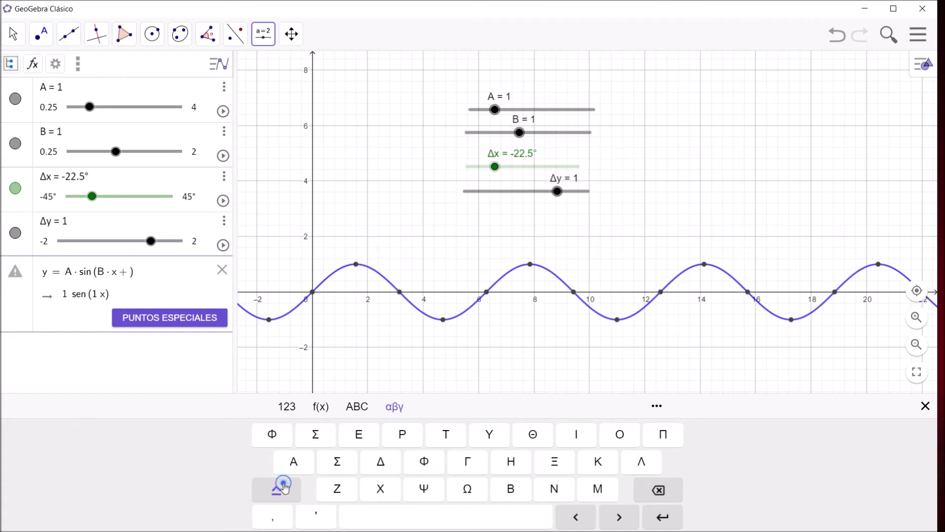
{"action": "left_click", "coordinate": [387, 467]}
{"action": "type", "text": "x"}
Append + Δy outside the sine's parentheses and create the function y = A·sin(B·x + Δx) + Δy
{"action": "left_click", "coordinate": [157, 278]}
{"action": "type", "text": "+"}
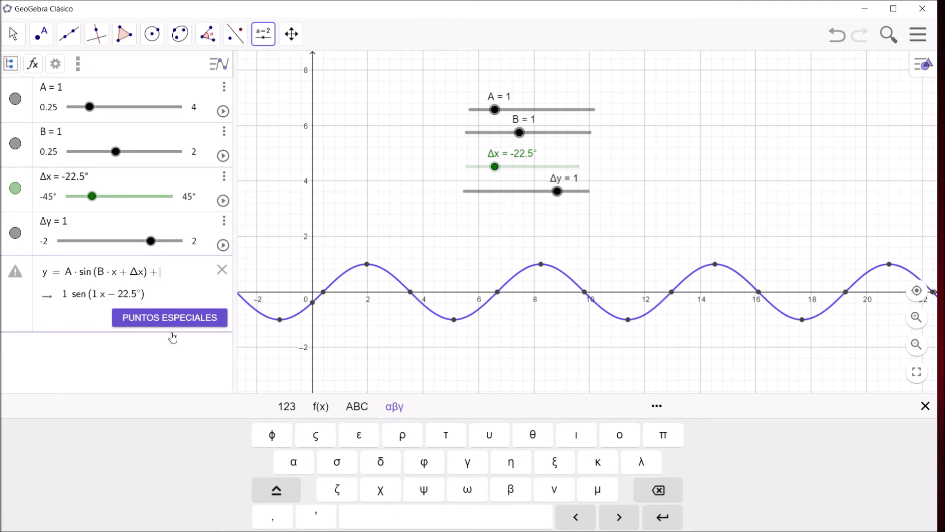
{"action": "left_click", "coordinate": [277, 490]}
{"action": "left_click", "coordinate": [382, 467]}
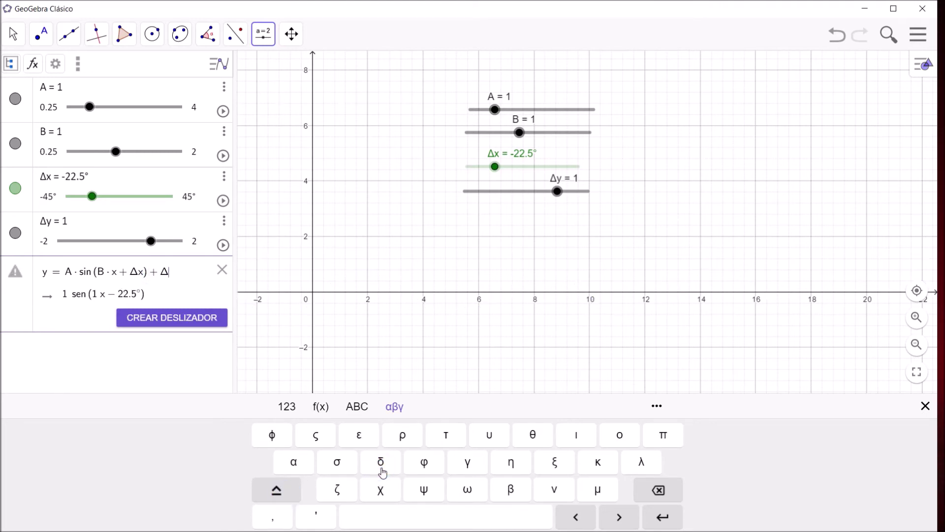
{"action": "type", "text": "y"}
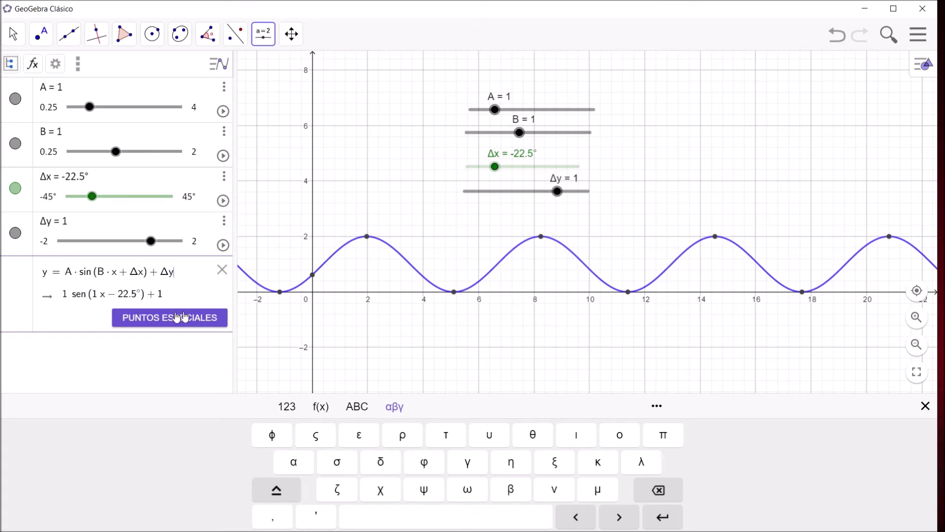
{"action": "left_click", "coordinate": [162, 365]}
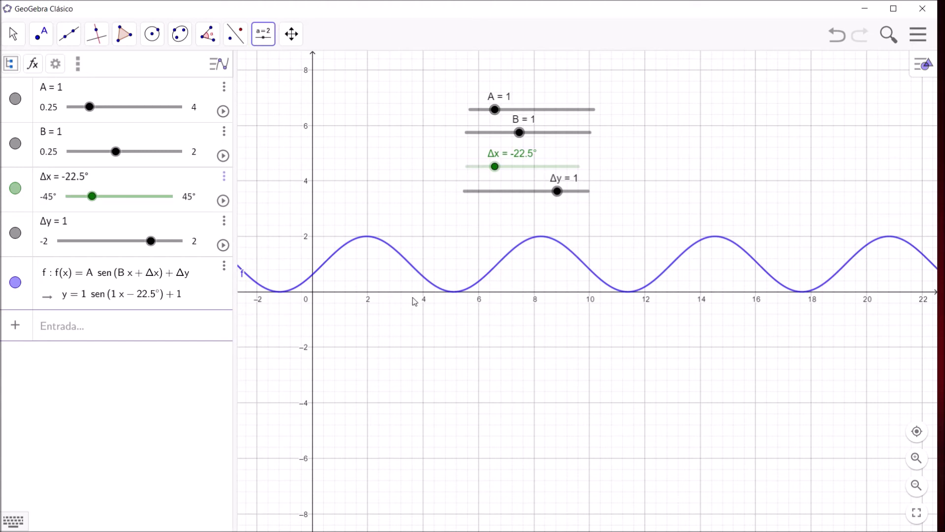
Place a text object in the graph beside the sliders and start its content with "y="
{"action": "scroll", "coordinate": [413, 297], "scroll_direction": "up", "scroll_amount": 3}
{"action": "scroll", "coordinate": [414, 297], "scroll_direction": "up", "scroll_amount": 1}
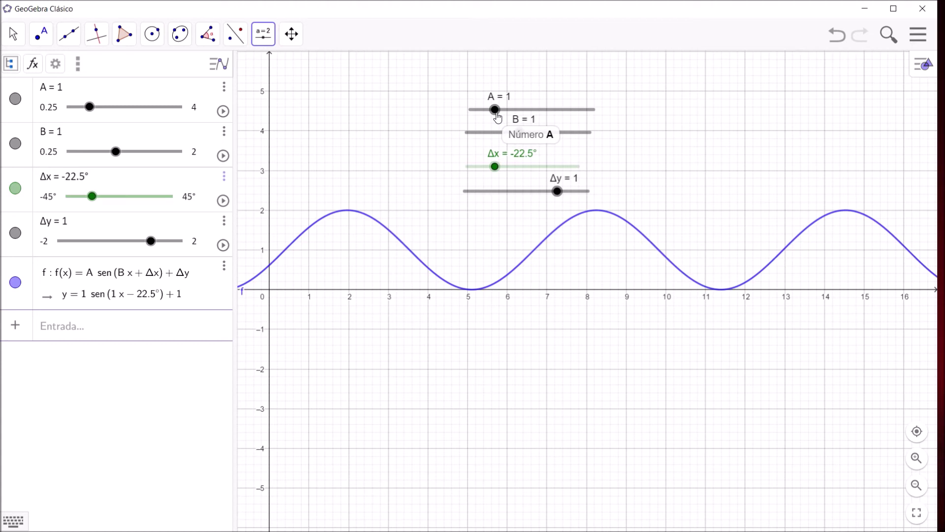
{"action": "left_click", "coordinate": [263, 38]}
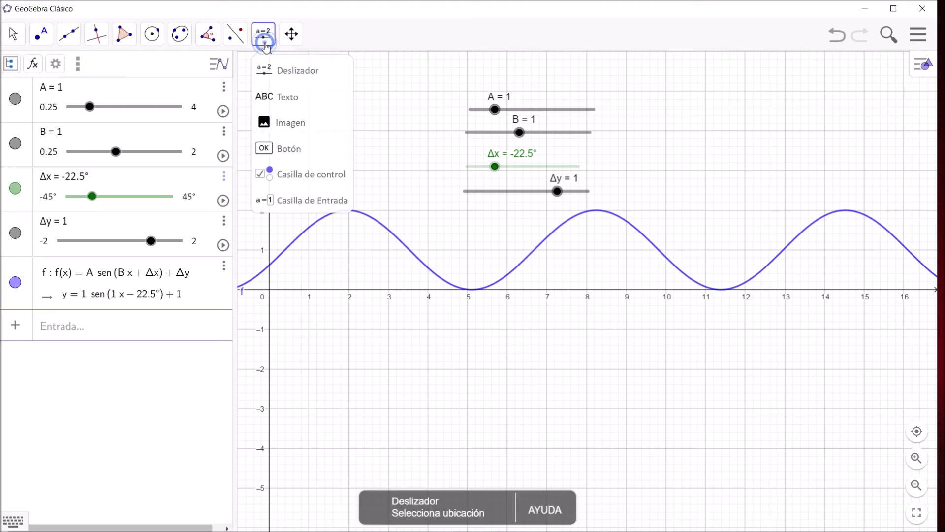
{"action": "left_click", "coordinate": [289, 107]}
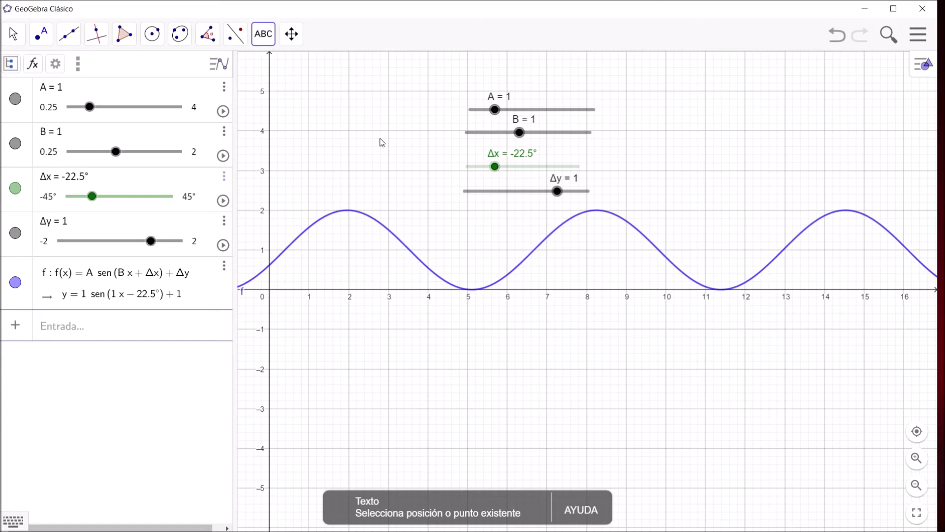
{"action": "left_click", "coordinate": [361, 109]}
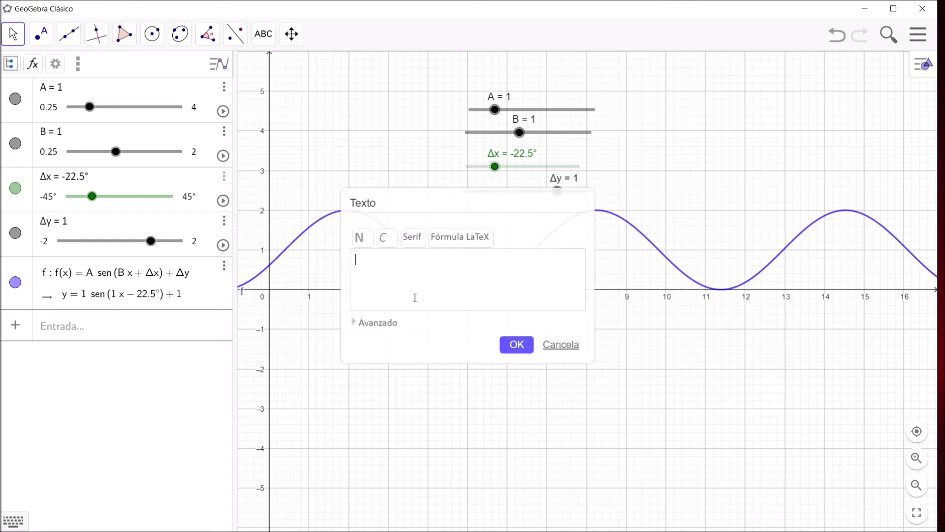
{"action": "type", "text": "y="}
Insert function f as a dynamic object after "y=" in the text, without LaTeX formatting, and create the text
{"action": "left_click", "coordinate": [384, 327]}
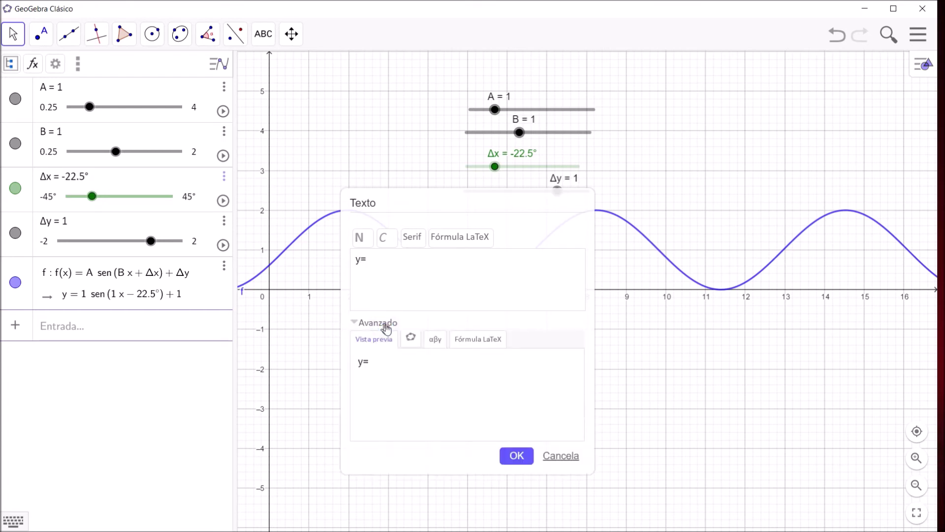
{"action": "left_click", "coordinate": [411, 341]}
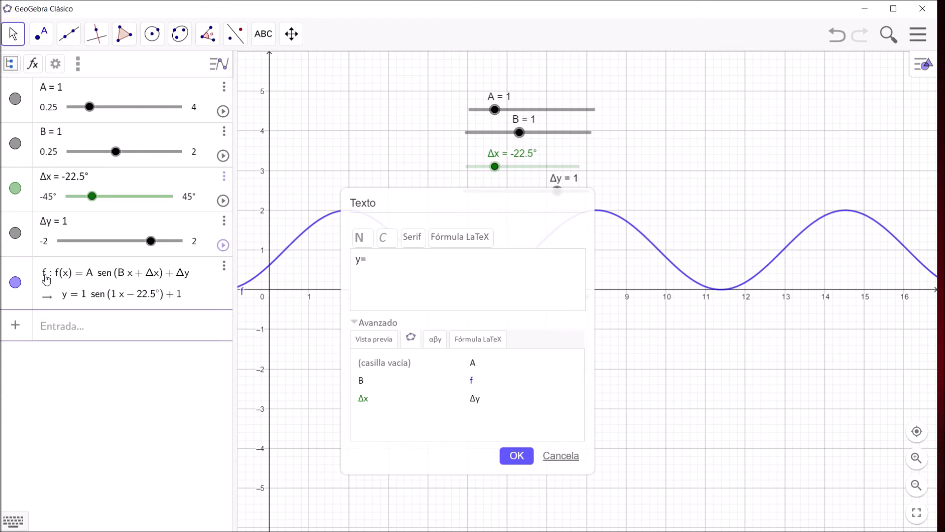
{"action": "left_click", "coordinate": [480, 382]}
{"action": "left_click", "coordinate": [471, 240]}
{"action": "left_click", "coordinate": [465, 239]}
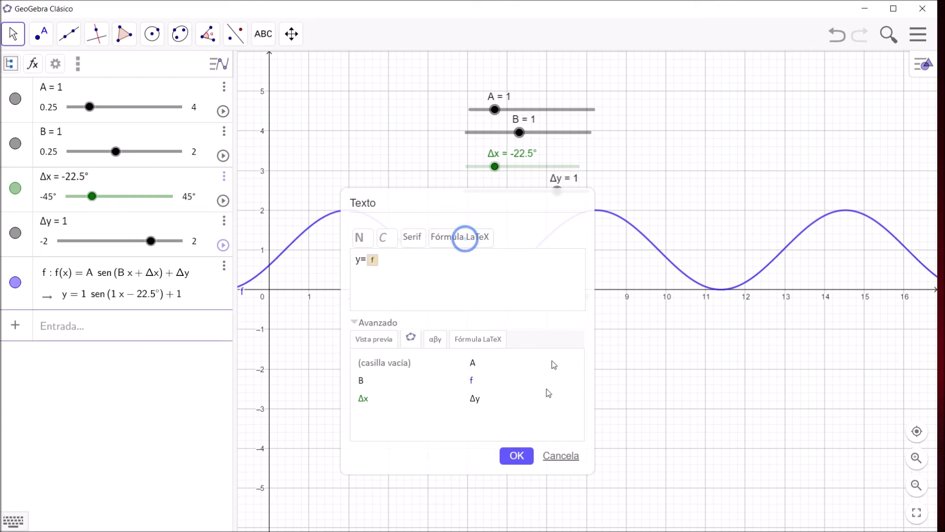
{"action": "left_click", "coordinate": [516, 455]}
Try to move the equation text to another spot in the graph
{"action": "left_click_drag", "start_coordinate": [408, 115], "coordinate": [354, 148]}
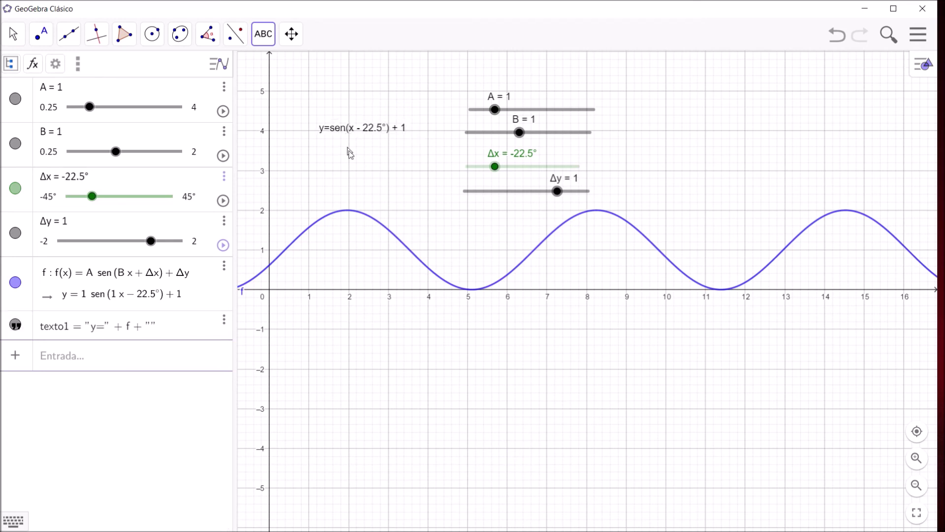
{"action": "left_click", "coordinate": [362, 131]}
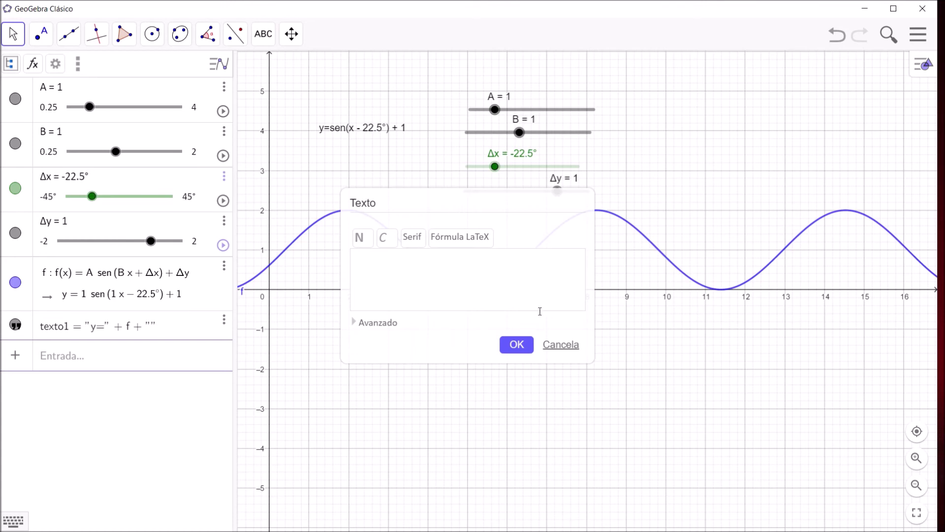
{"action": "left_click", "coordinate": [562, 344]}
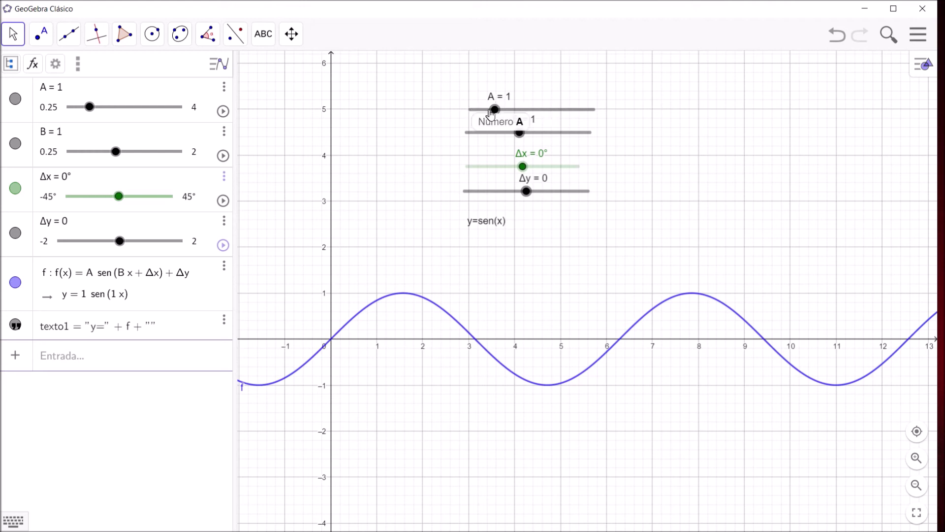
Try slider A at 0.5 and at 3 to compare amplitudes, and leave sliders A and B at 1
{"action": "left_click_drag", "start_coordinate": [498, 115], "coordinate": [480, 116]}
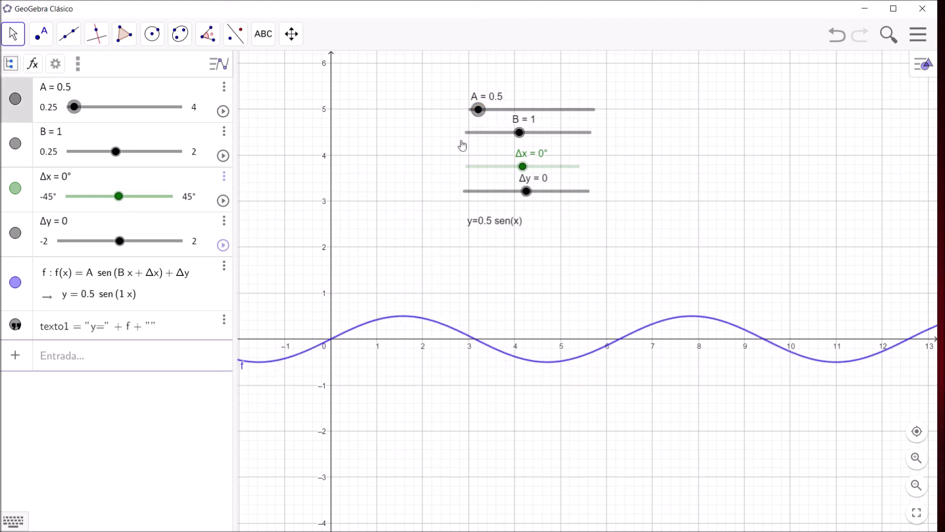
{"action": "left_click", "coordinate": [379, 310]}
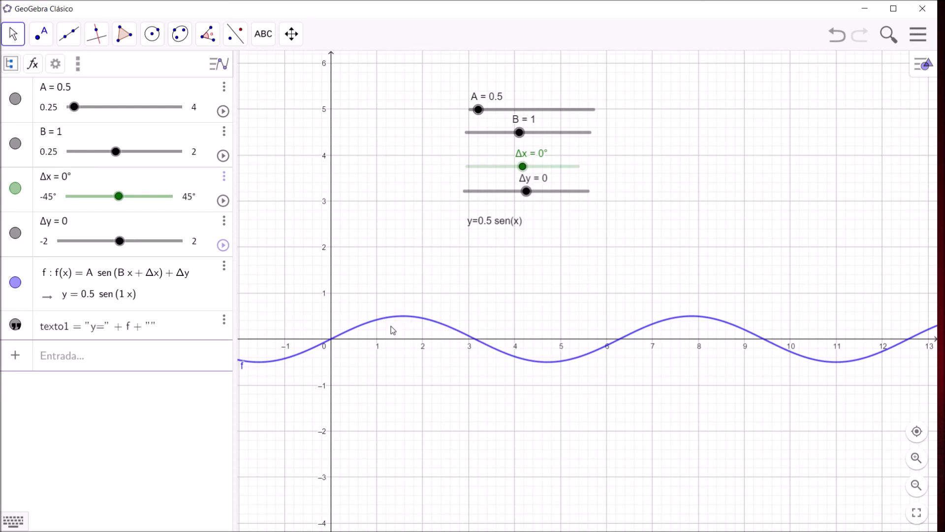
{"action": "left_click", "coordinate": [479, 111]}
{"action": "left_click_drag", "start_coordinate": [481, 117], "coordinate": [560, 116]}
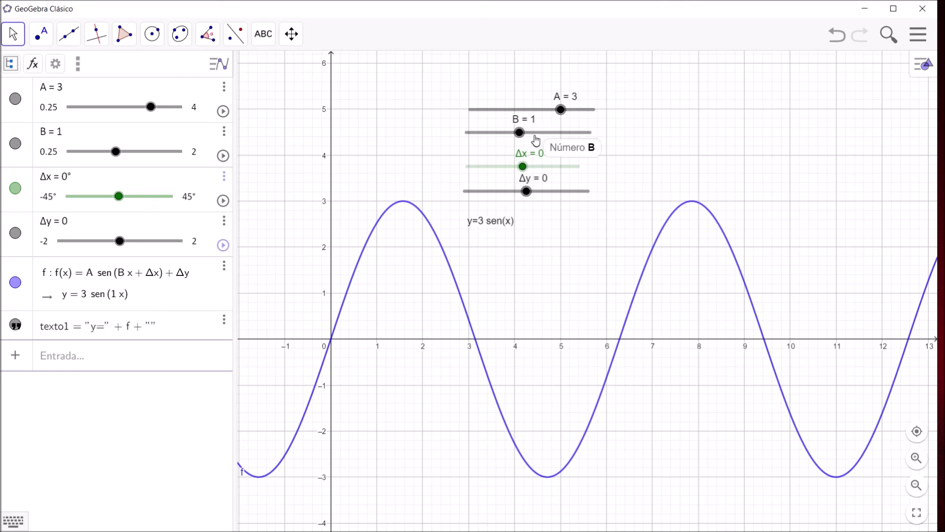
{"action": "left_click_drag", "start_coordinate": [560, 112], "coordinate": [494, 121]}
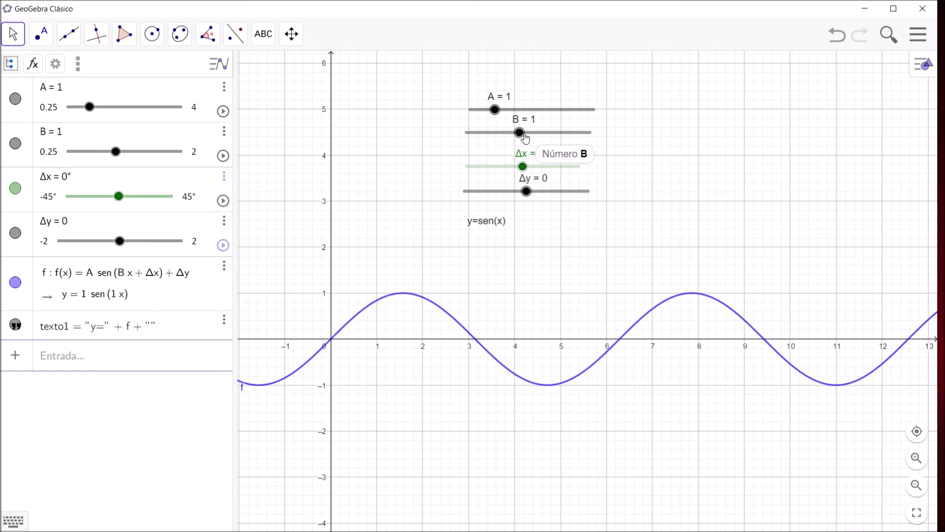
{"action": "mouse_move", "coordinate": [525, 138]}
{"action": "left_mouse_down"}
{"action": "mouse_move", "coordinate": [616, 127]}
{"action": "mouse_move", "coordinate": [505, 140]}
{"action": "mouse_move", "coordinate": [518, 140]}
{"action": "left_mouse_up"}
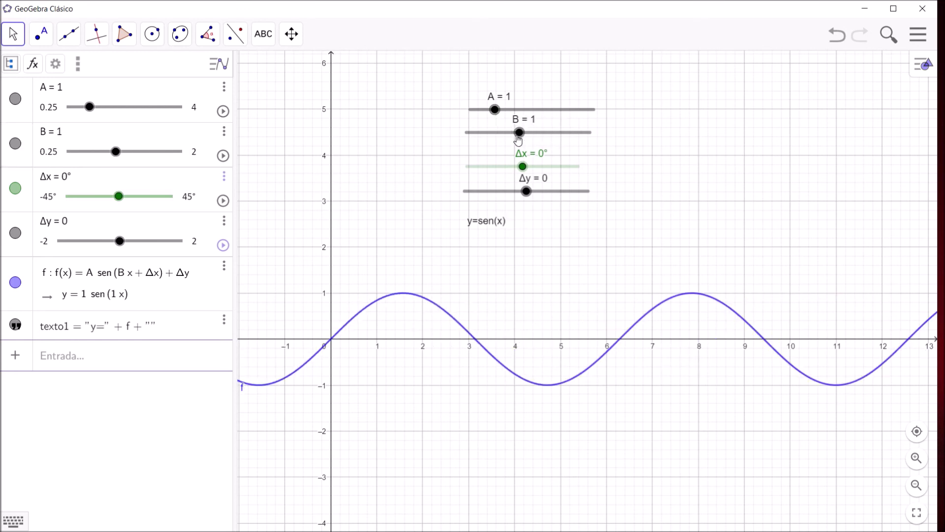
Add the vertical line x = 2π to the graph as a reference for one period
{"action": "left_click", "coordinate": [106, 363]}
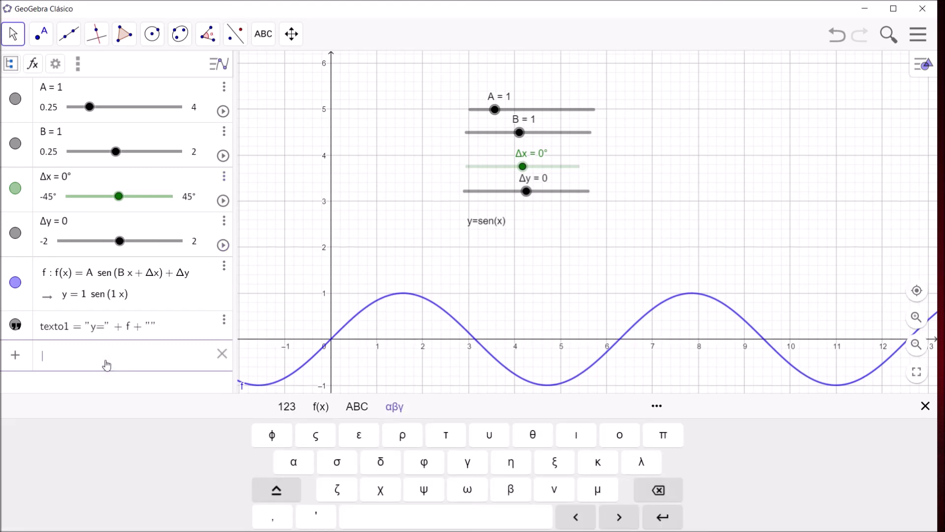
{"action": "type", "text": "x "}
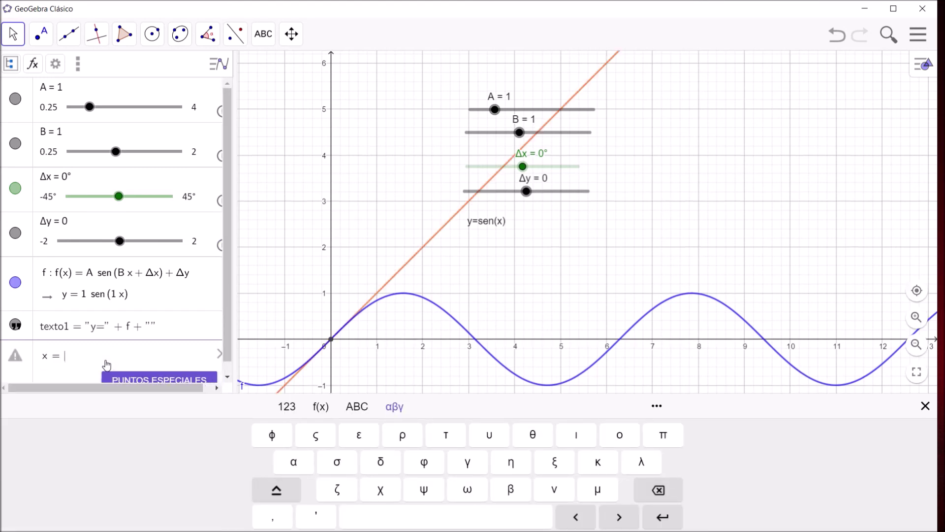
{"action": "type", "text": "= 2"}
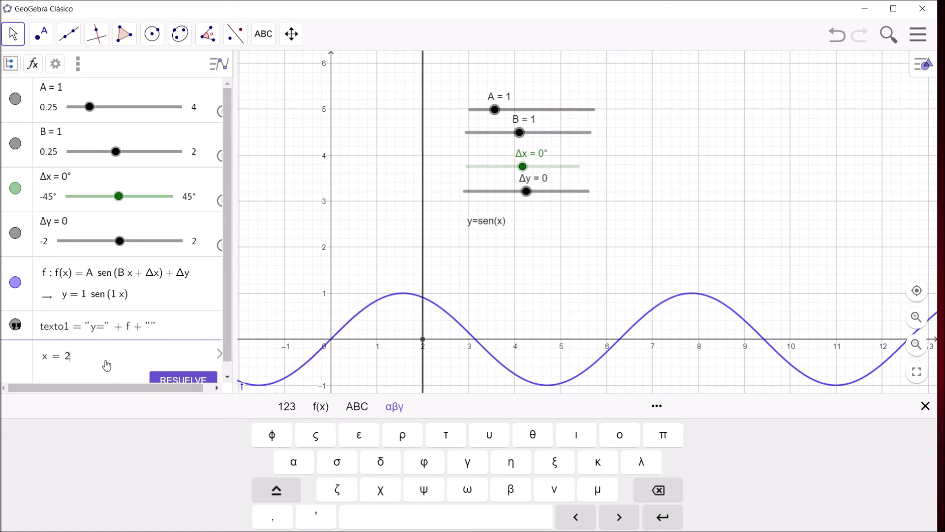
{"action": "left_click", "coordinate": [667, 438]}
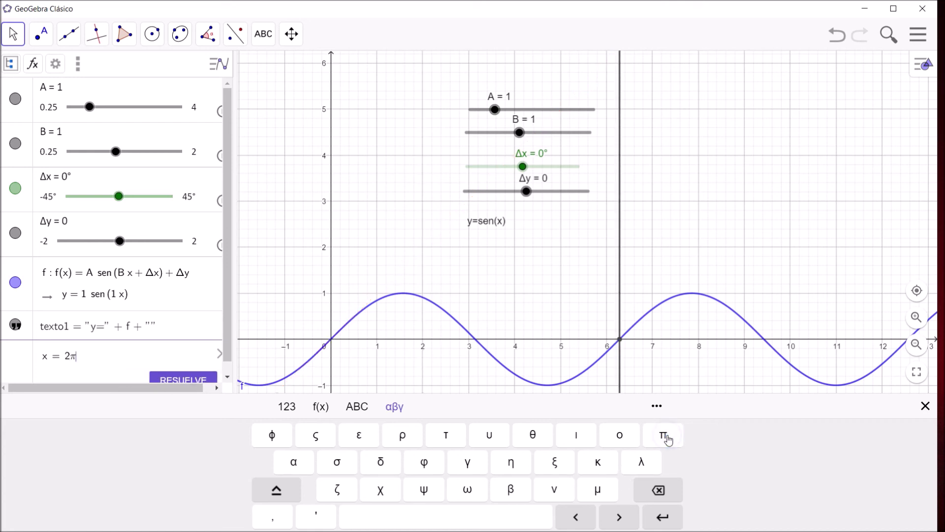
{"action": "key", "text": "Return"}
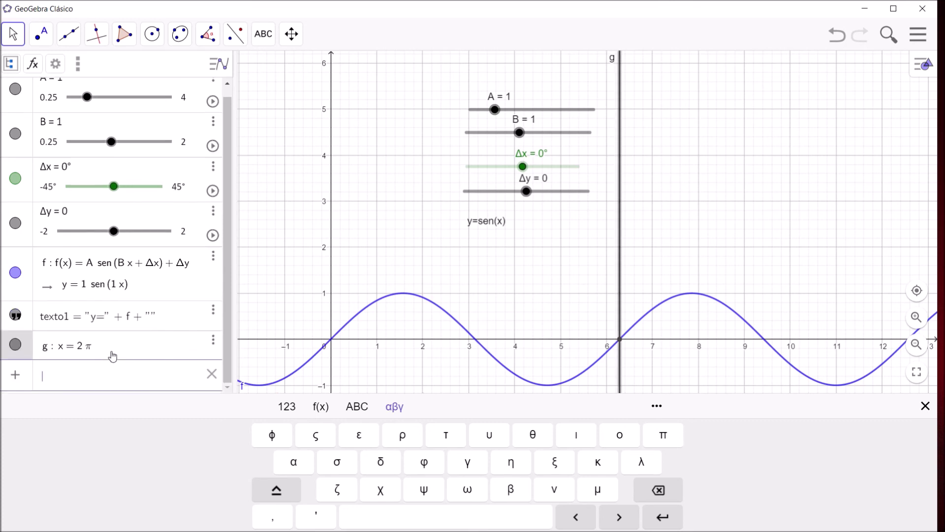
{"action": "left_click", "coordinate": [715, 186]}
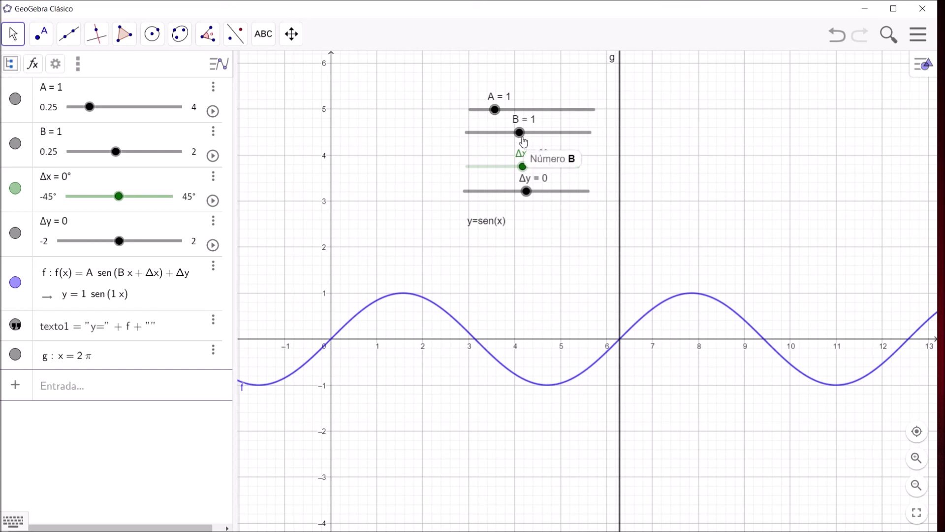
Set slider B to 0.25 and examine the wave's period against the line x = 2π
{"action": "left_click_drag", "start_coordinate": [523, 141], "coordinate": [472, 146]}
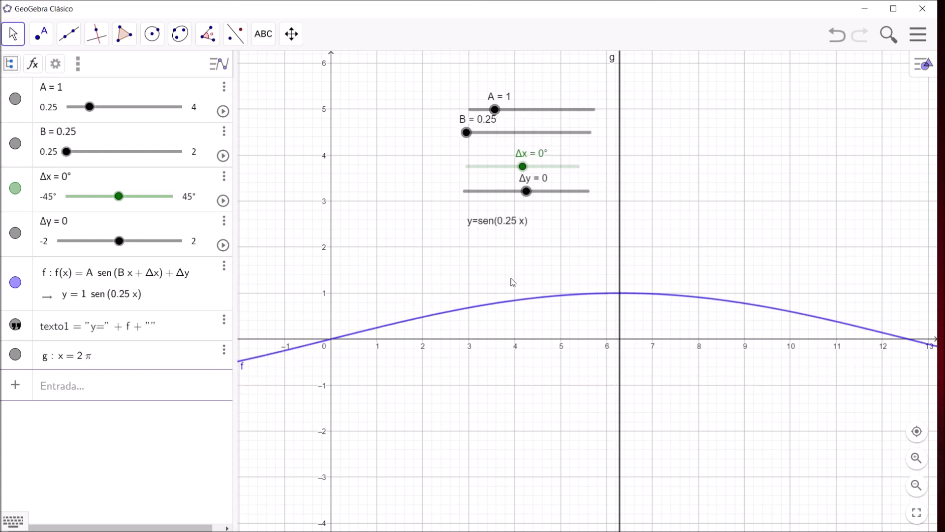
{"action": "scroll", "coordinate": [502, 282], "scroll_direction": "down", "scroll_amount": 3}
{"action": "left_click_drag", "start_coordinate": [692, 364], "coordinate": [505, 340]}
{"action": "scroll", "coordinate": [590, 308], "scroll_direction": "up", "scroll_amount": 3}
{"action": "scroll", "coordinate": [590, 309], "scroll_direction": "up", "scroll_amount": 1}
{"action": "scroll", "coordinate": [590, 308], "scroll_direction": "down", "scroll_amount": 4}
{"action": "scroll", "coordinate": [587, 307], "scroll_direction": "down", "scroll_amount": 2}
{"action": "left_click_drag", "start_coordinate": [397, 323], "coordinate": [452, 306]}
{"action": "scroll", "coordinate": [446, 309], "scroll_direction": "up", "scroll_amount": 1}
{"action": "scroll", "coordinate": [446, 309], "scroll_direction": "up", "scroll_amount": 1}
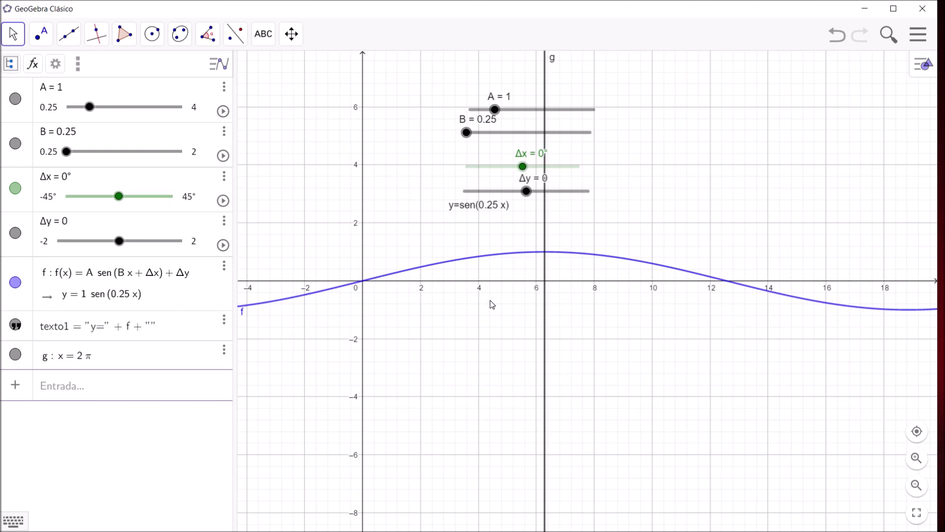
Try slider B at 2 to compare how many cycles fit before x = 2π, and return it to 1
{"action": "left_click", "coordinate": [468, 133]}
{"action": "left_click_drag", "start_coordinate": [470, 135], "coordinate": [590, 132]}
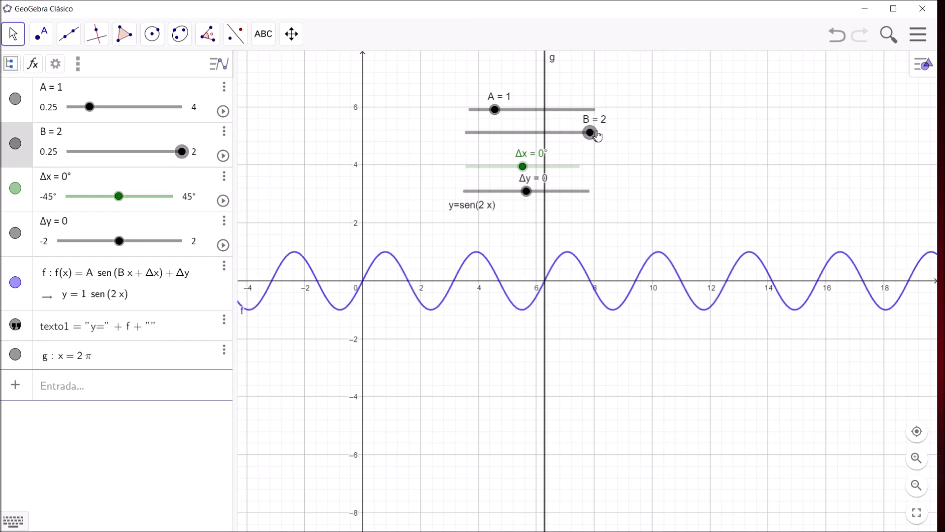
{"action": "left_click", "coordinate": [463, 328]}
{"action": "scroll", "coordinate": [445, 325], "scroll_direction": "up", "scroll_amount": 2}
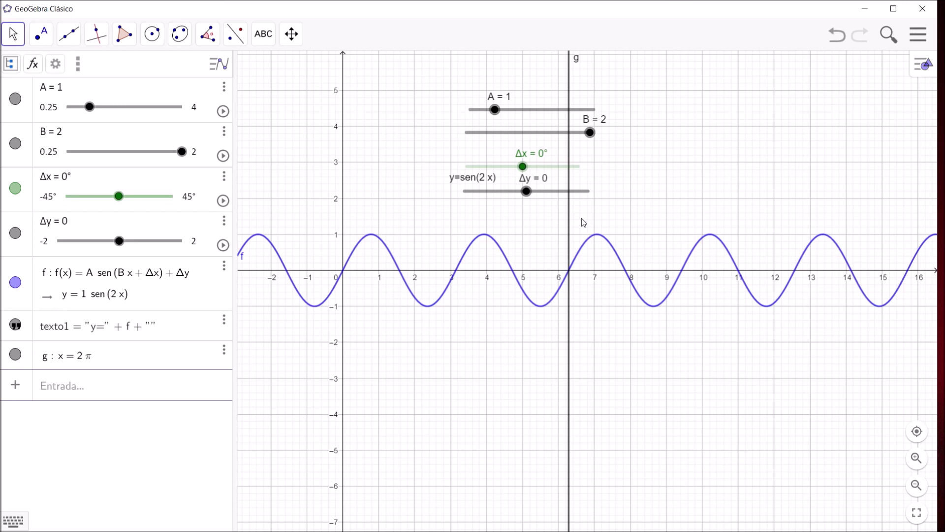
{"action": "left_click_drag", "start_coordinate": [589, 132], "coordinate": [519, 132]}
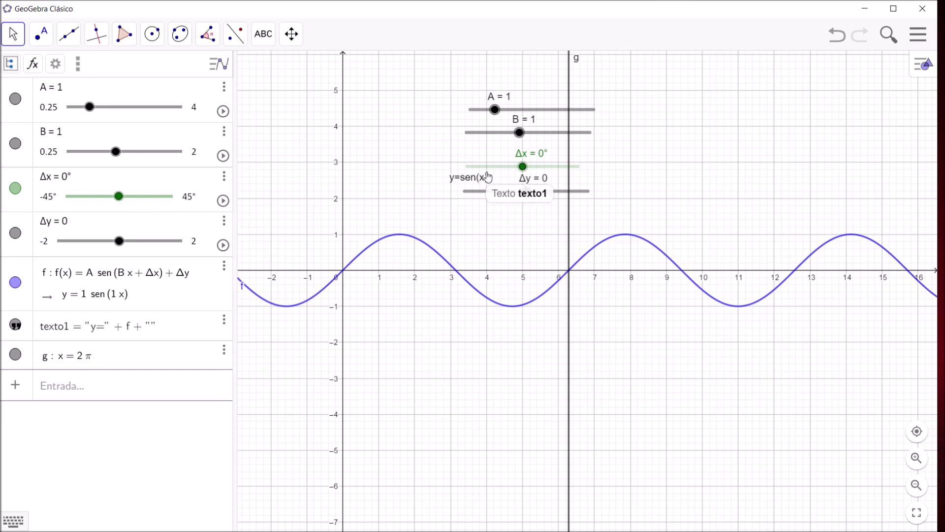
Try slider Δx at -22.5° and -45° to examine the horizontal shift, and return it to 0°
{"action": "left_click", "coordinate": [525, 168]}
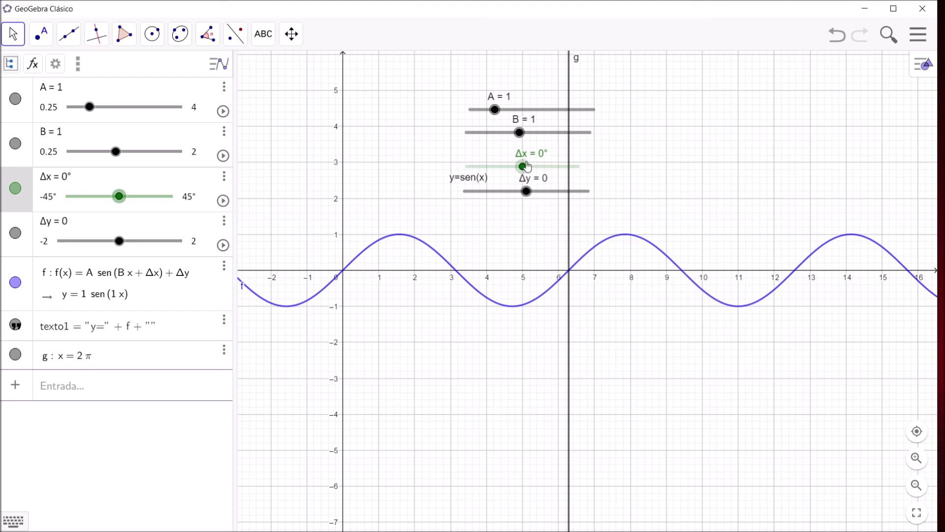
{"action": "left_click_drag", "start_coordinate": [524, 169], "coordinate": [504, 170]}
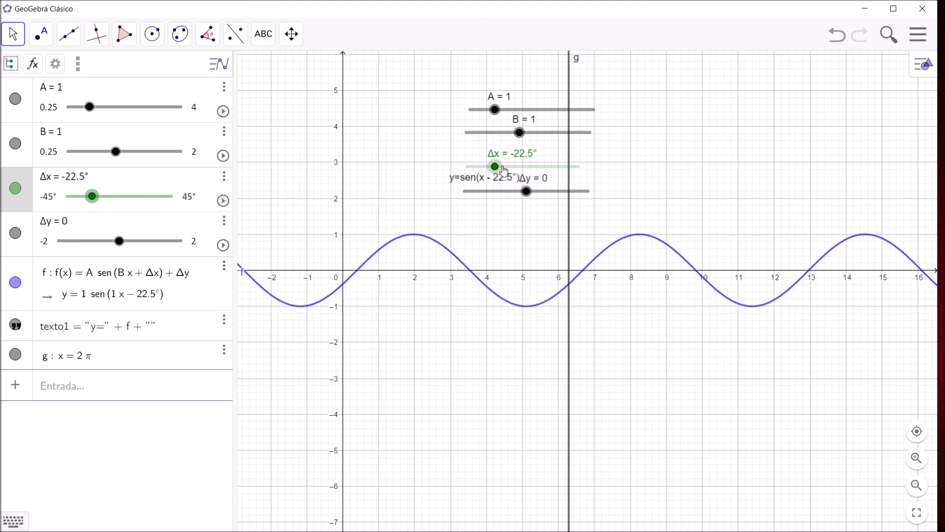
{"action": "left_click_drag", "start_coordinate": [504, 170], "coordinate": [469, 170]}
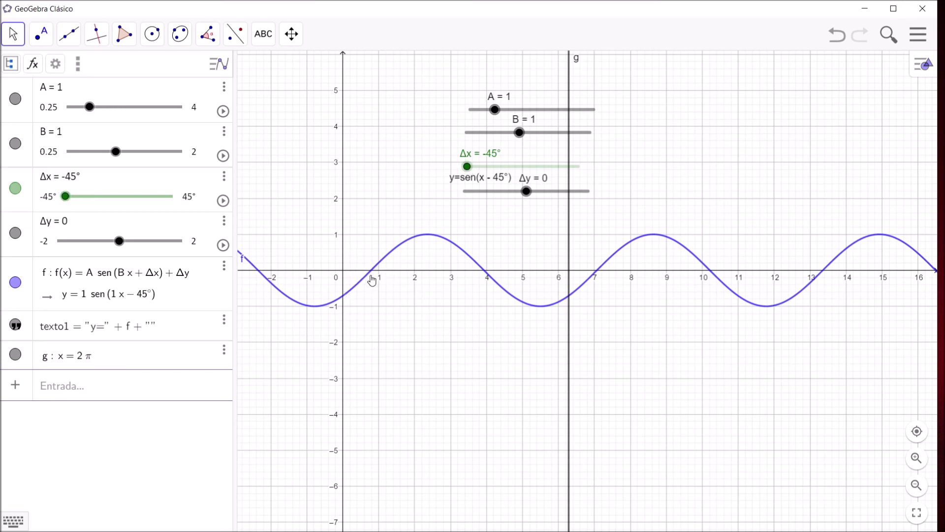
{"action": "scroll", "coordinate": [368, 277], "scroll_direction": "up", "scroll_amount": 5}
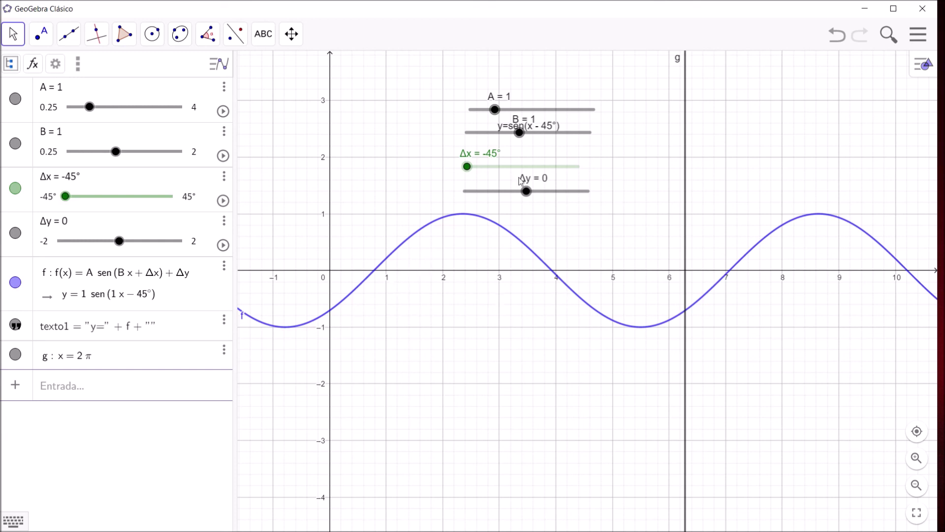
{"action": "left_click_drag", "start_coordinate": [470, 173], "coordinate": [519, 168]}
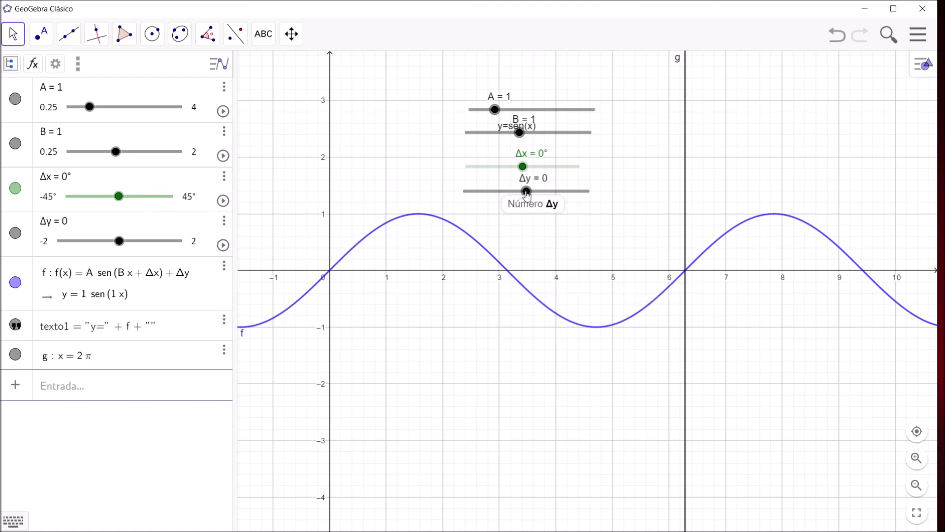
Move the equation text below the sliders and set slider Δy to -1.5 to examine the vertical shift
{"action": "mouse_move", "coordinate": [527, 196]}
{"action": "left_mouse_down"}
{"action": "mouse_move", "coordinate": [463, 195]}
{"action": "mouse_move", "coordinate": [593, 196]}
{"action": "mouse_move", "coordinate": [526, 195]}
{"action": "left_mouse_up"}
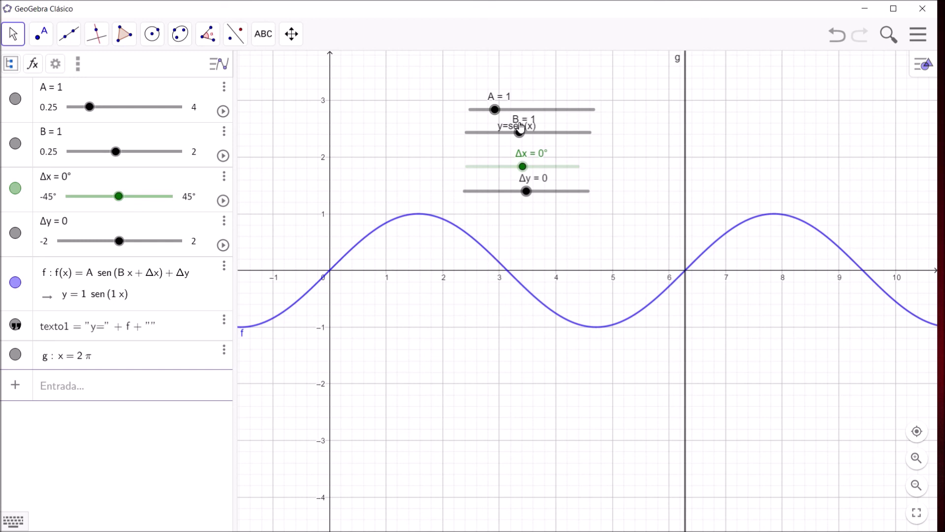
{"action": "left_click_drag", "start_coordinate": [508, 127], "coordinate": [478, 223]}
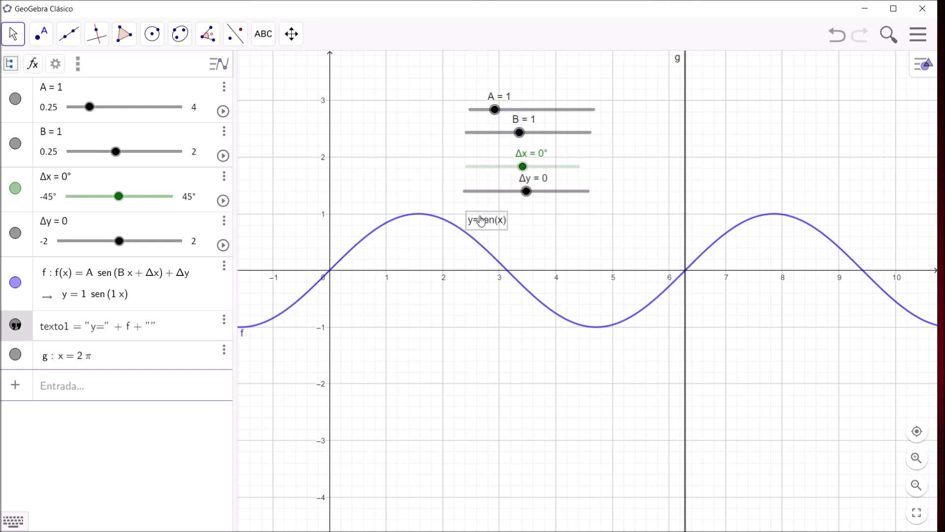
{"action": "left_click", "coordinate": [525, 194]}
{"action": "key", "text": "Left"}
{"action": "key", "text": "Left"}
{"action": "key", "text": "Left"}
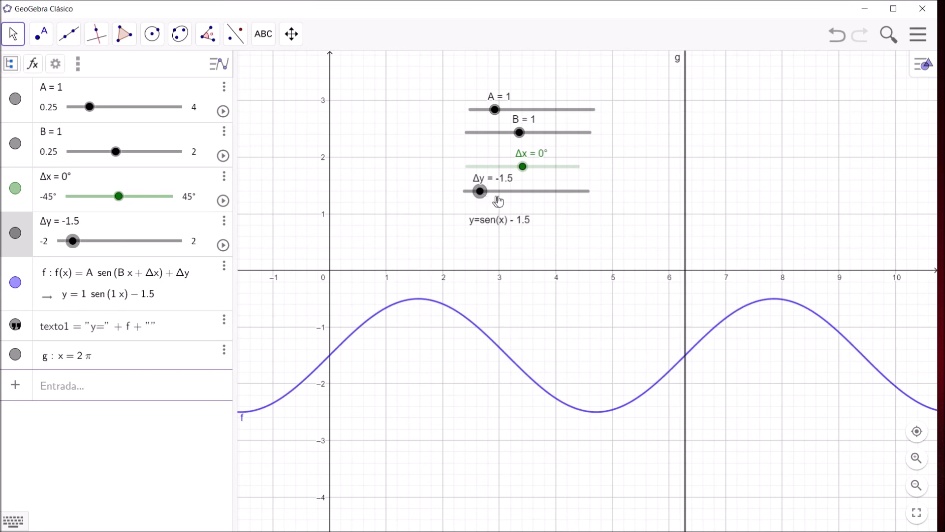
Return slider Δy to 0 and move the equation text between the y-axis and slider A
{"action": "key", "text": "Right"}
{"action": "key", "text": "Right"}
{"action": "key", "text": "Right"}
{"action": "left_click_drag", "start_coordinate": [485, 219], "coordinate": [378, 116]}
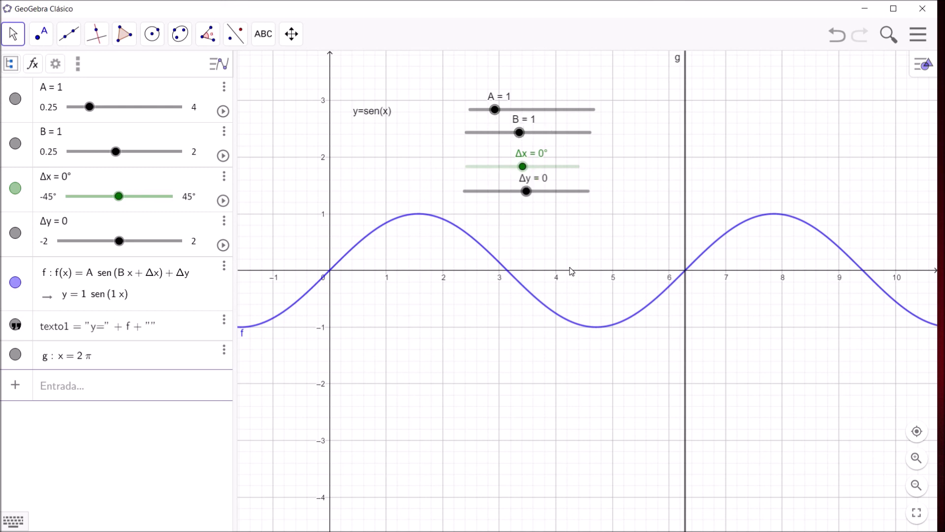